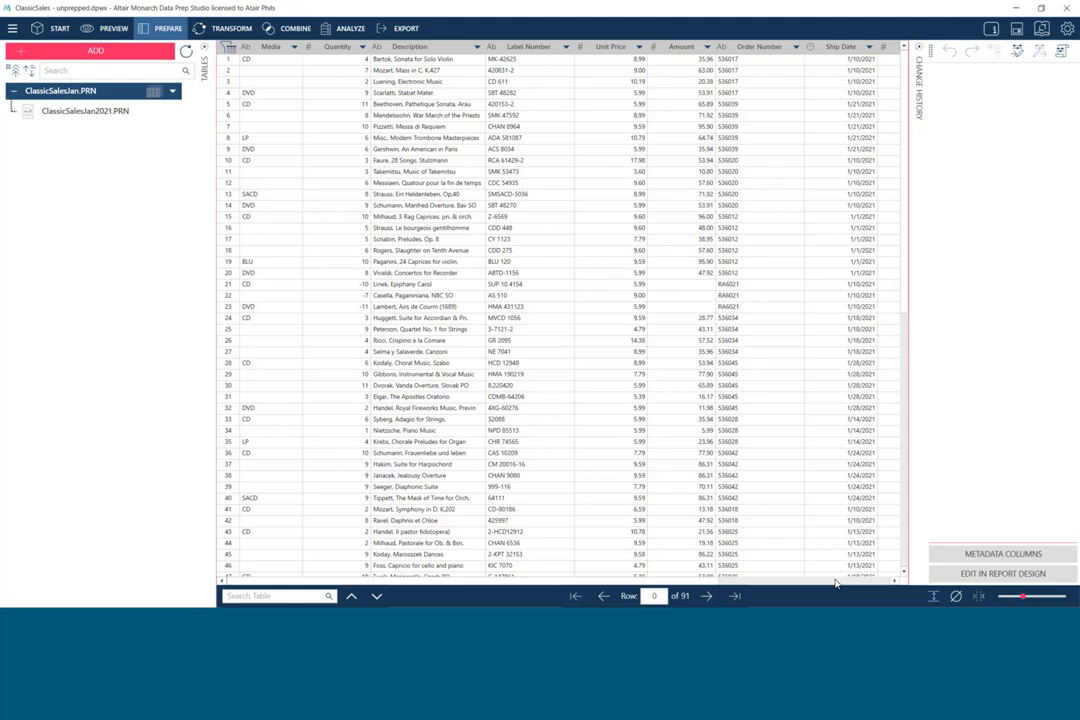
- Browse the Customer, Description and Media columns, then compare with the ClassicSalesJan2021.PRN source report
scroll(836, 583, "right", 5)
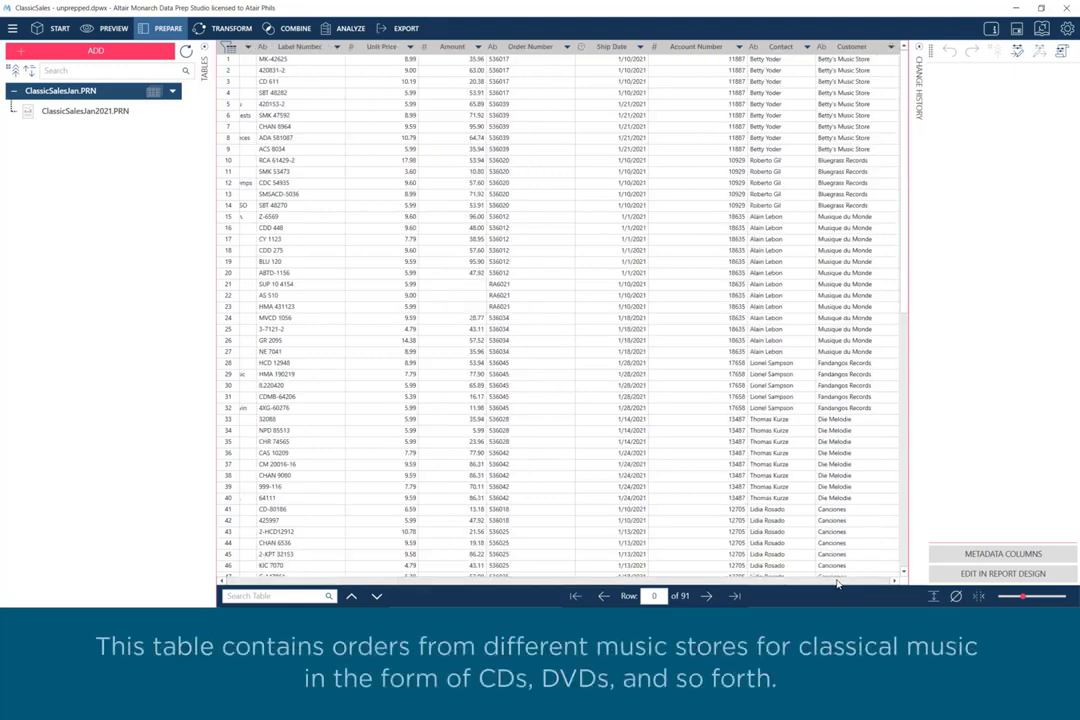
left_click(843, 47)
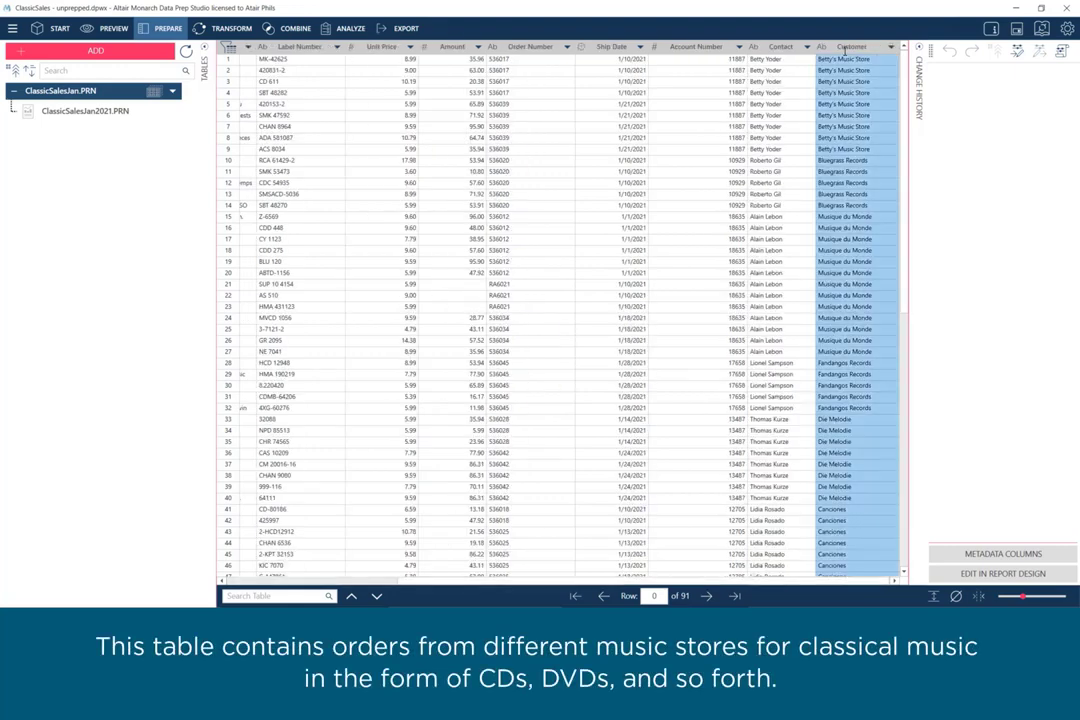
scroll(228, 495, "left", 5)
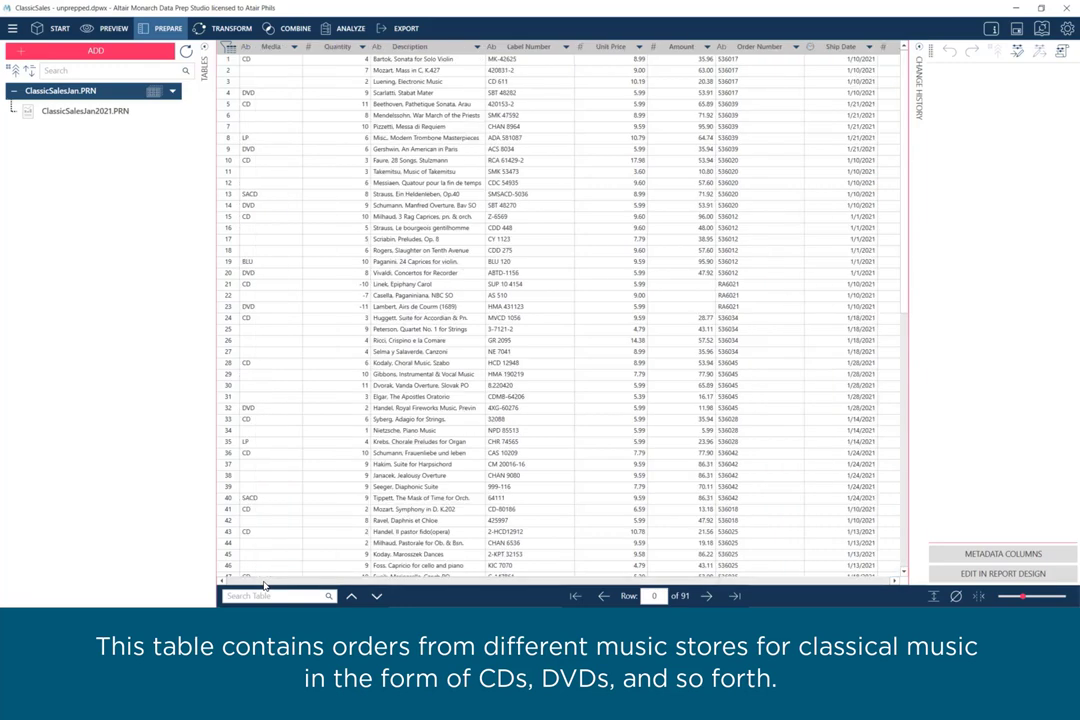
left_click(445, 47)
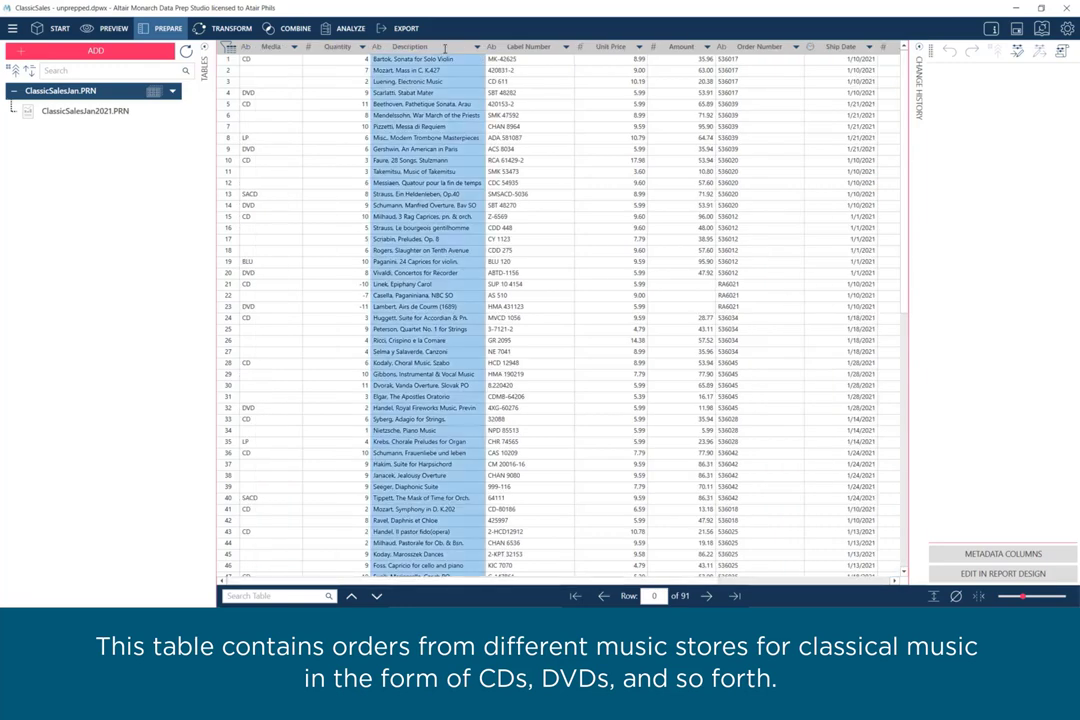
left_click(276, 48)
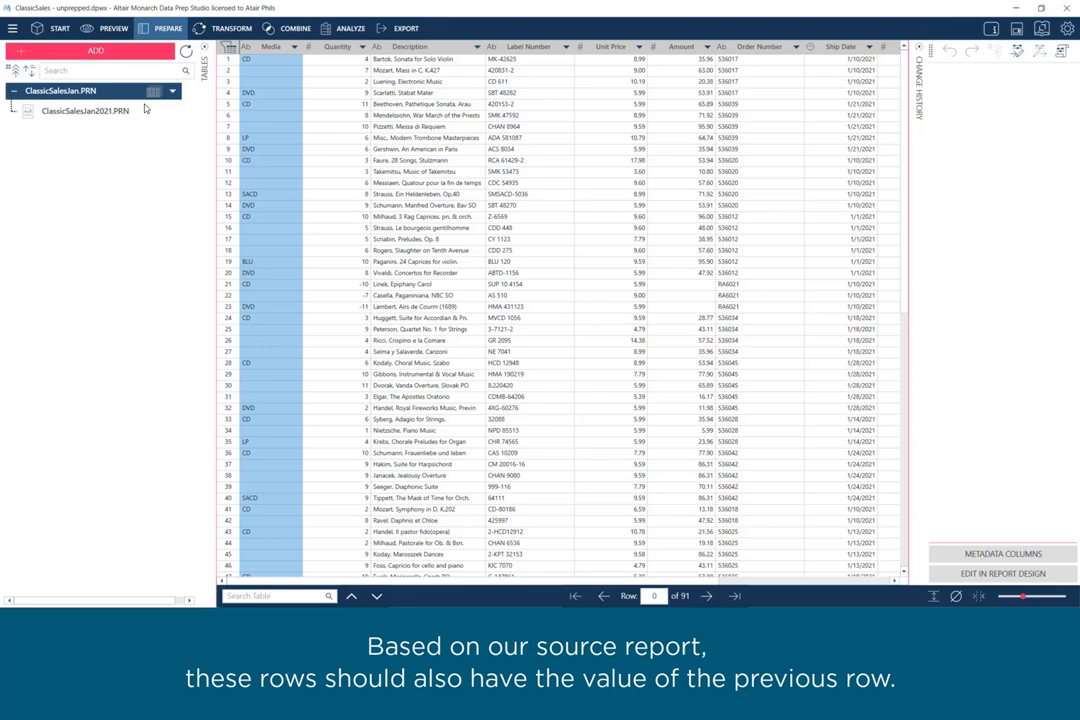
left_click(112, 118)
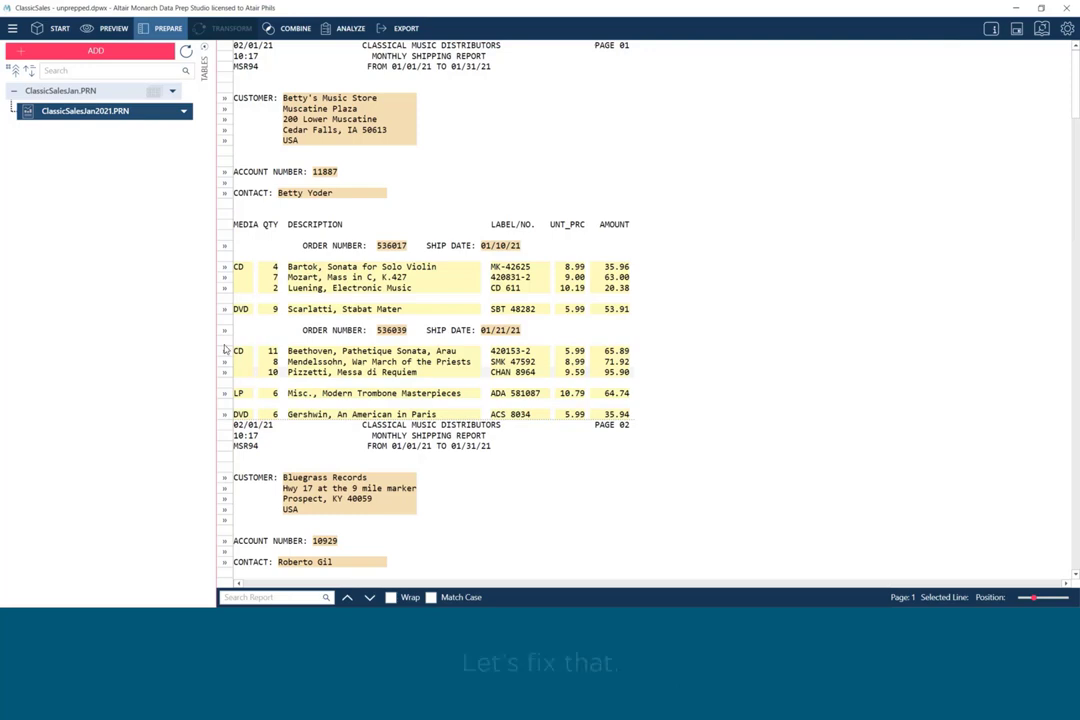
left_click(66, 92)
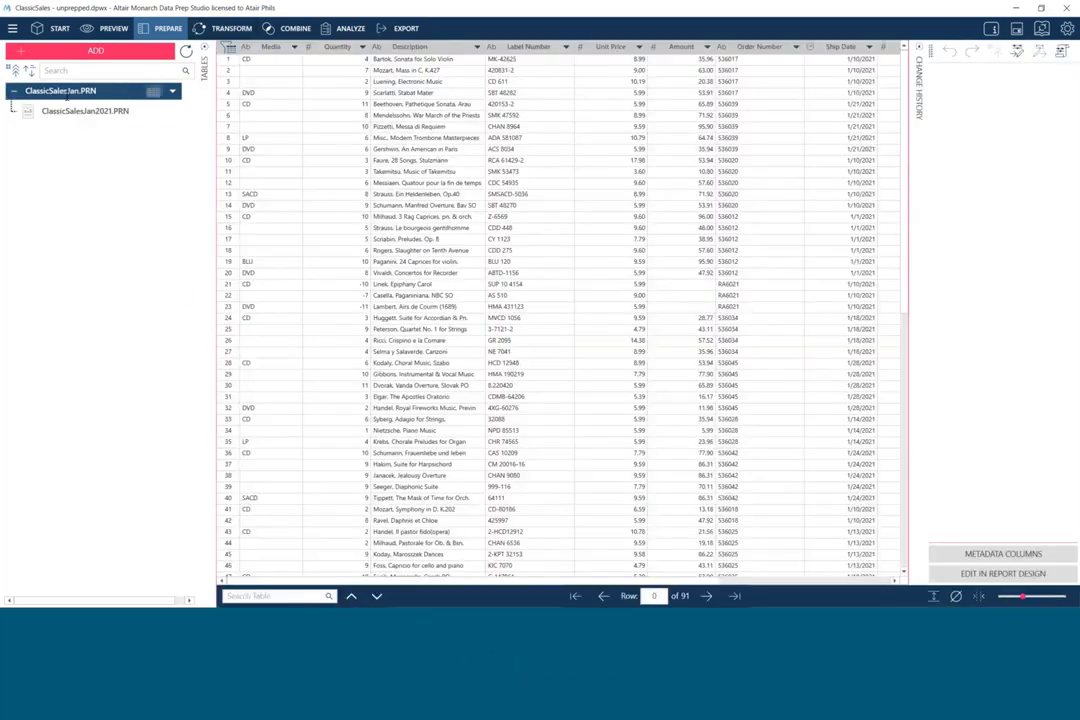
- Fill the blank Media cells with the previous row's value using Replace > Ditto
left_click(296, 48)
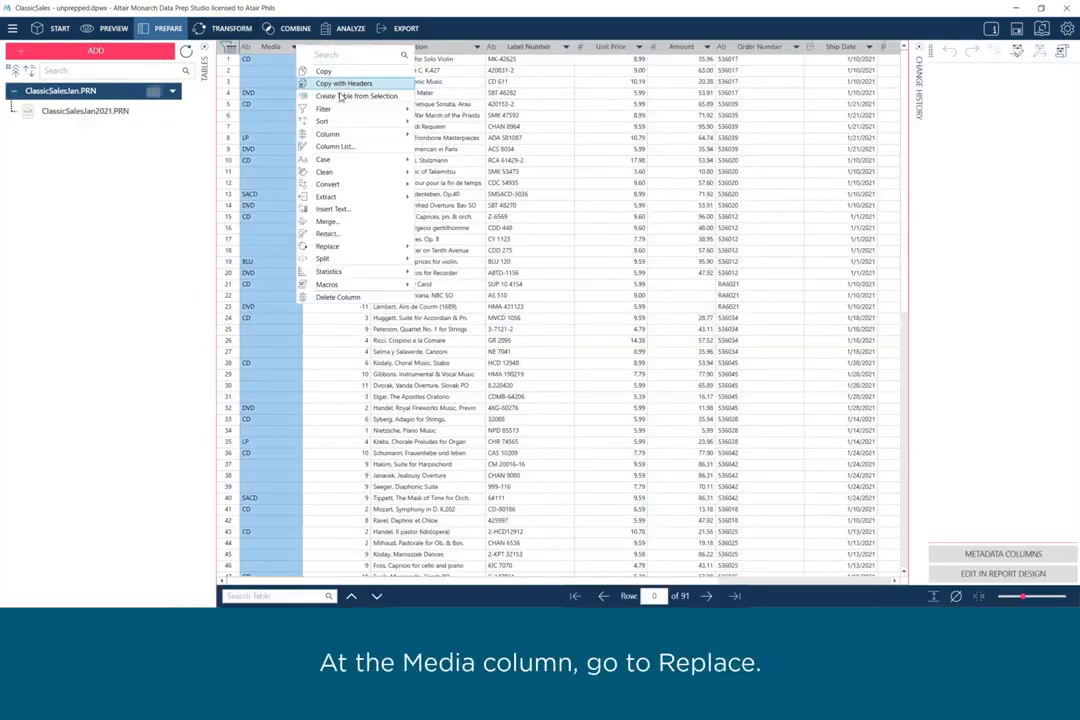
mouse_move(360, 248)
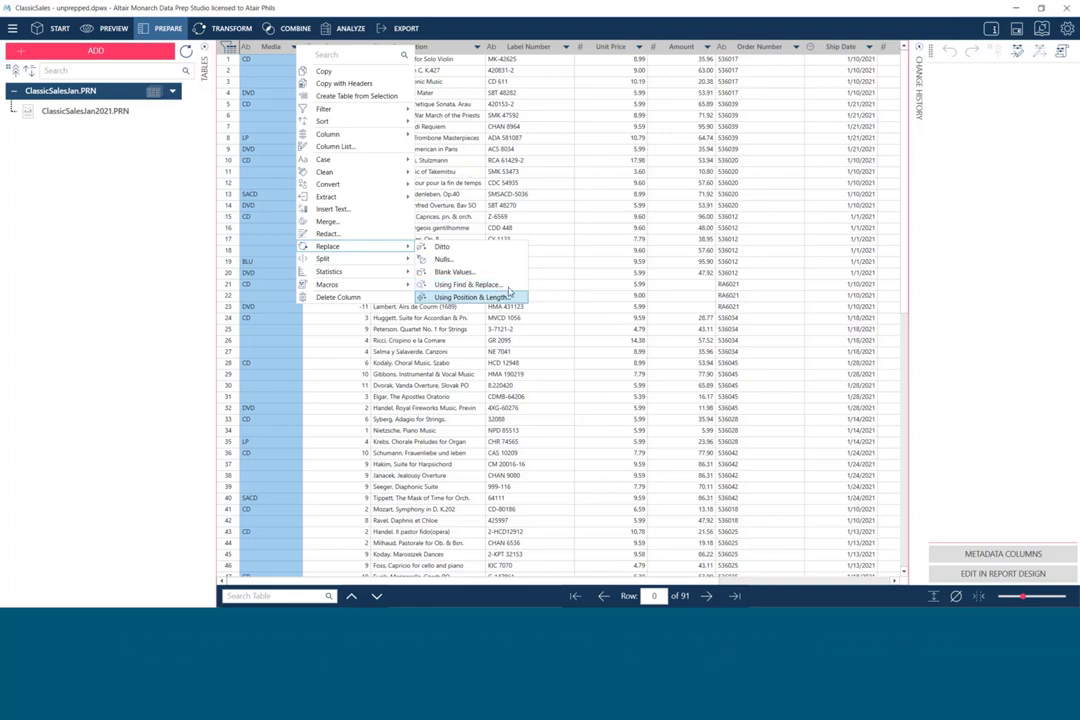
left_click(464, 250)
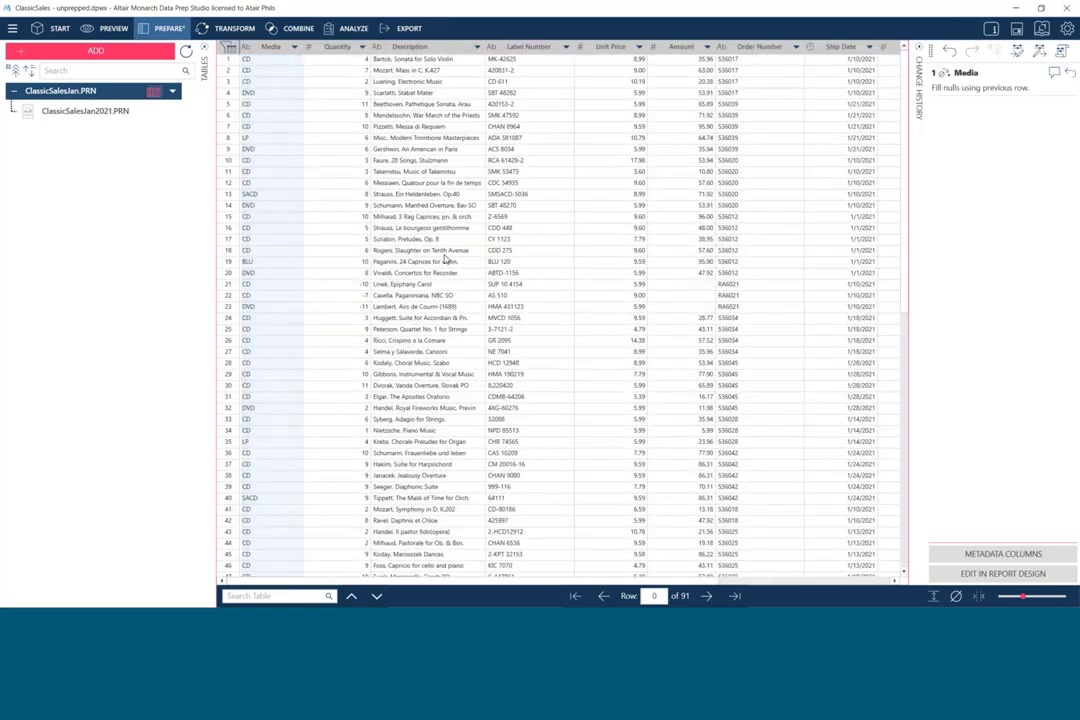
- Split Description into parts from the left using a ',' delimiter and column count 2
left_click(434, 46)
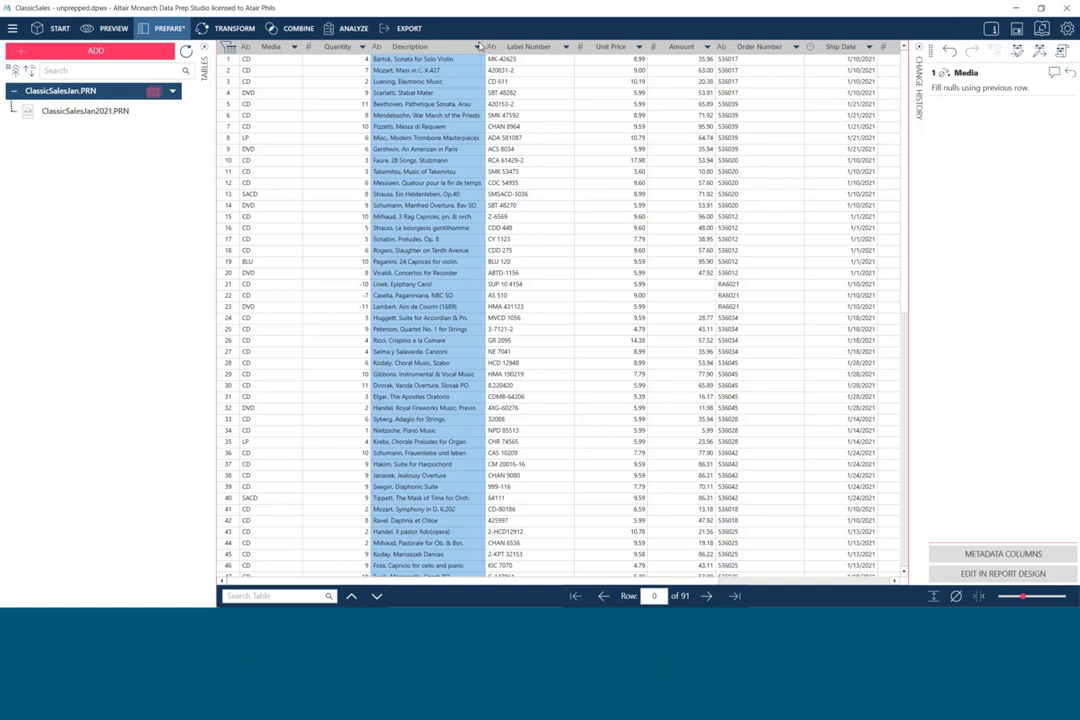
left_click(477, 48)
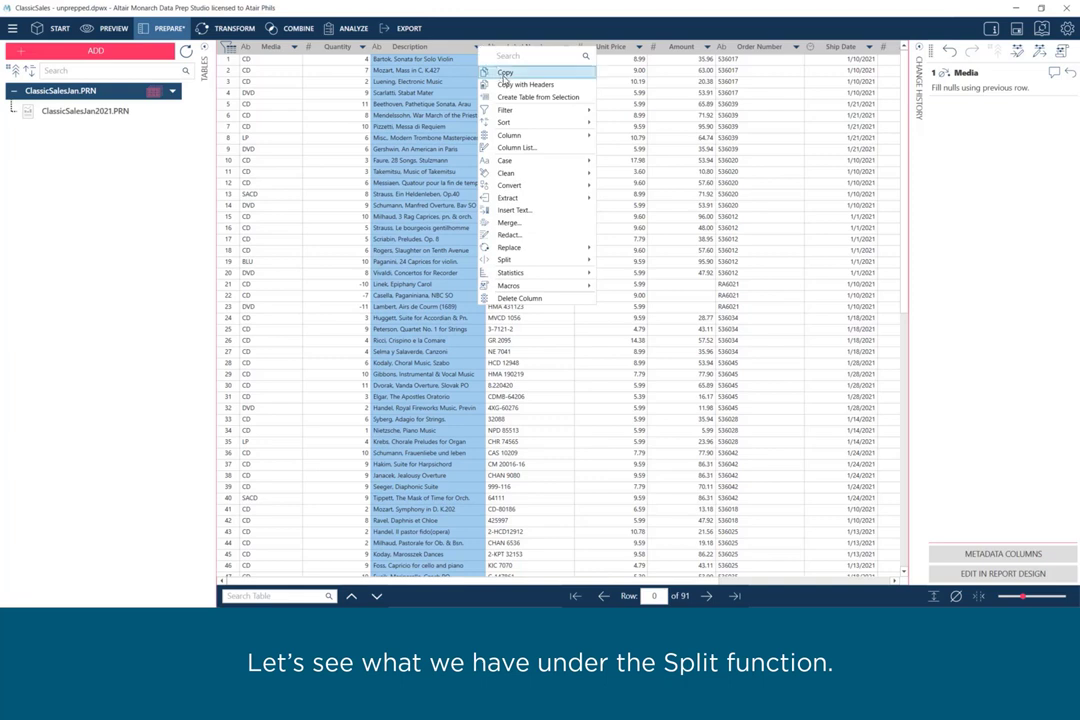
mouse_move(583, 265)
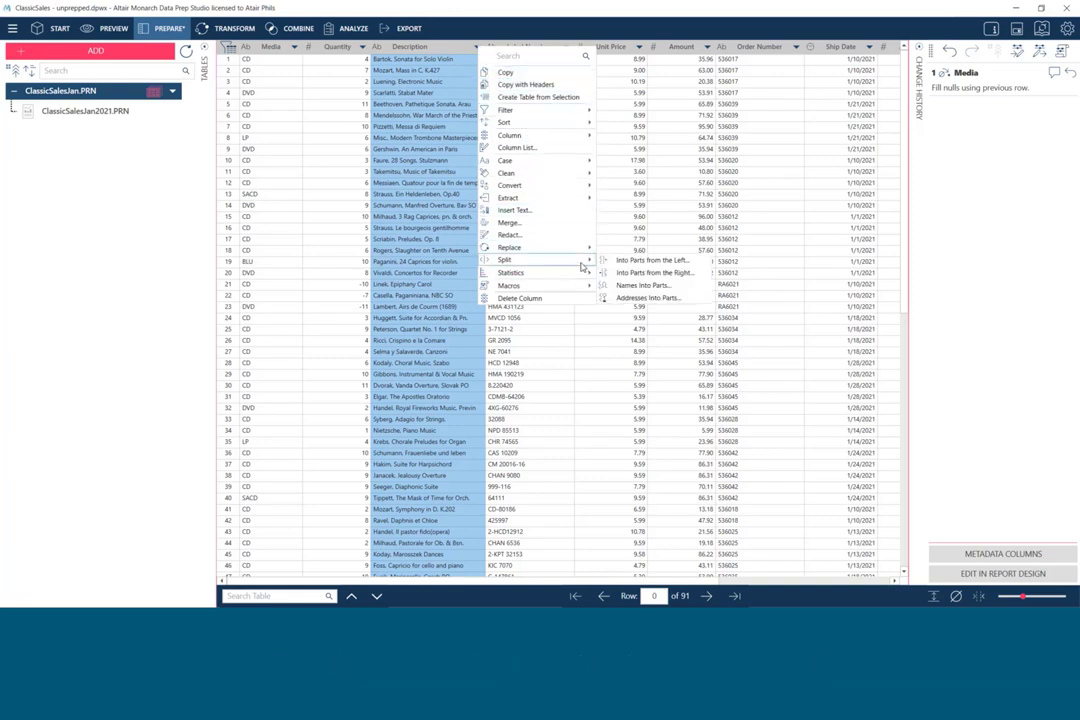
left_click(698, 265)
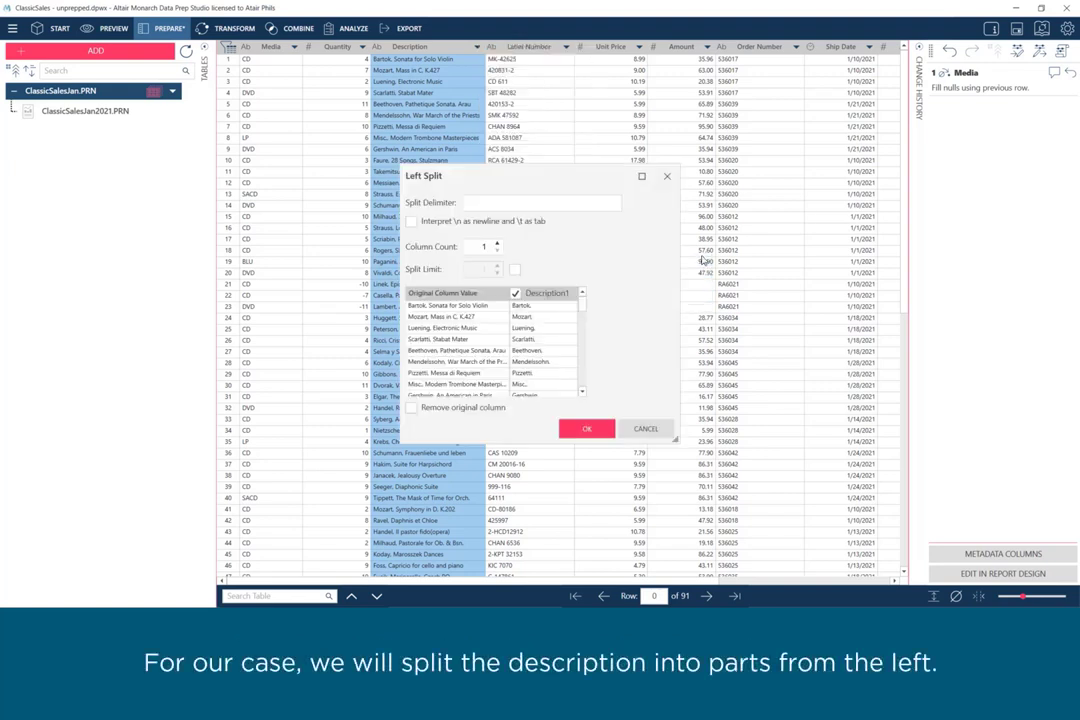
left_click(520, 204)
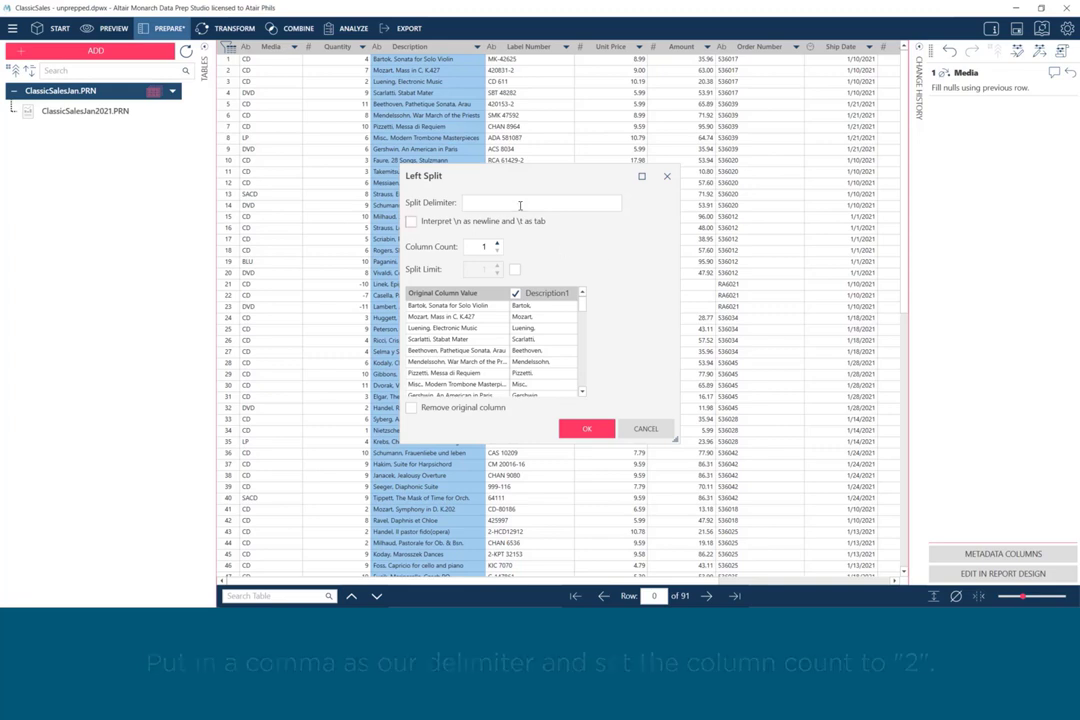
type(",")
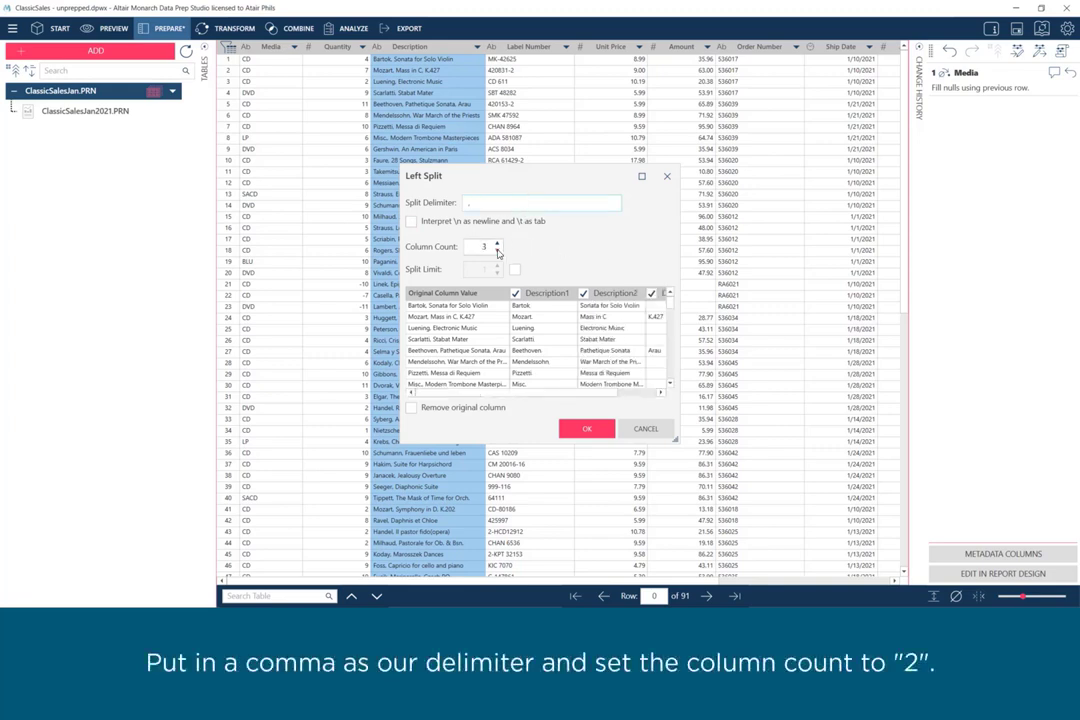
left_click(497, 250)
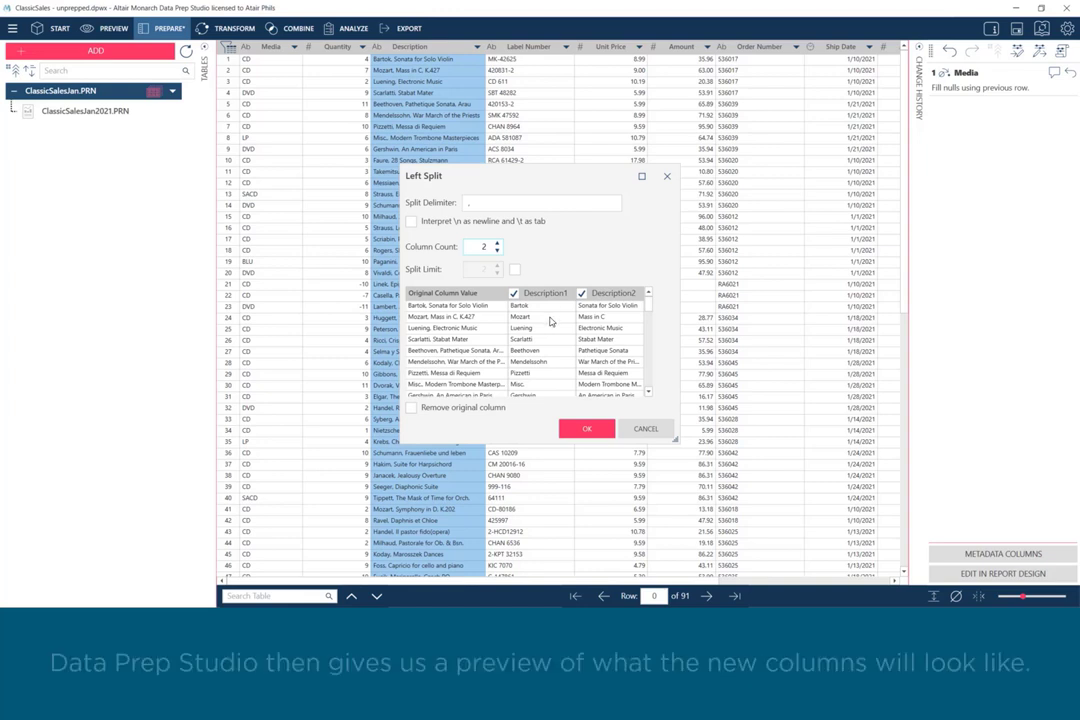
scroll(614, 340, "down", 5)
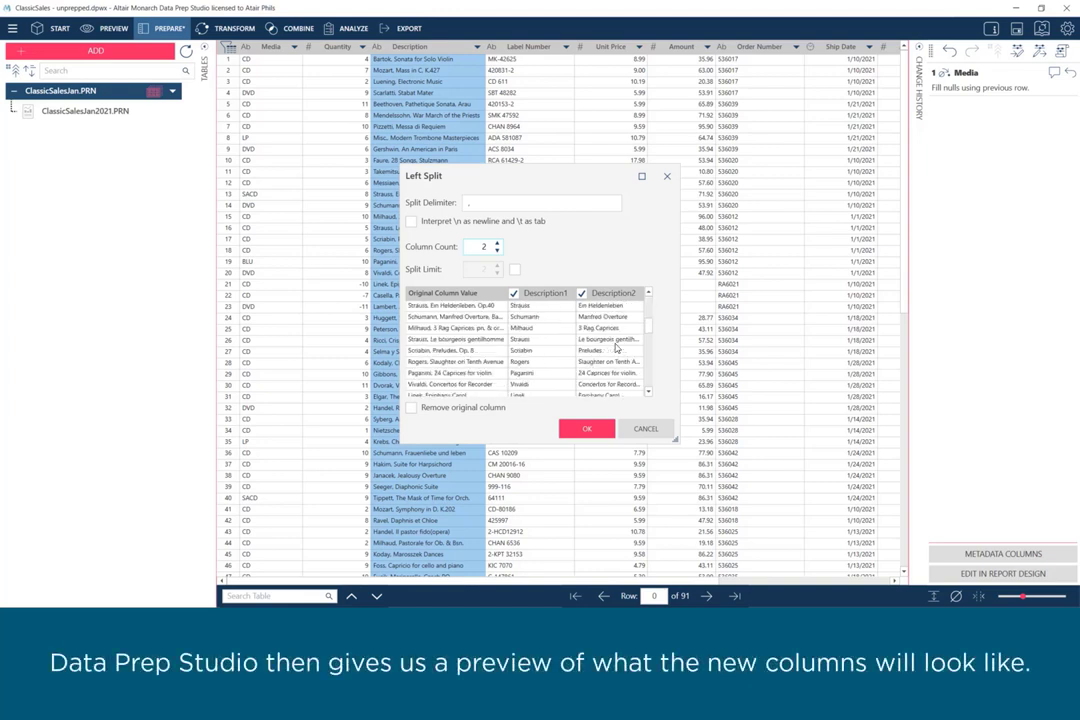
scroll(616, 348, "down", 3)
scroll(616, 348, "up", 7)
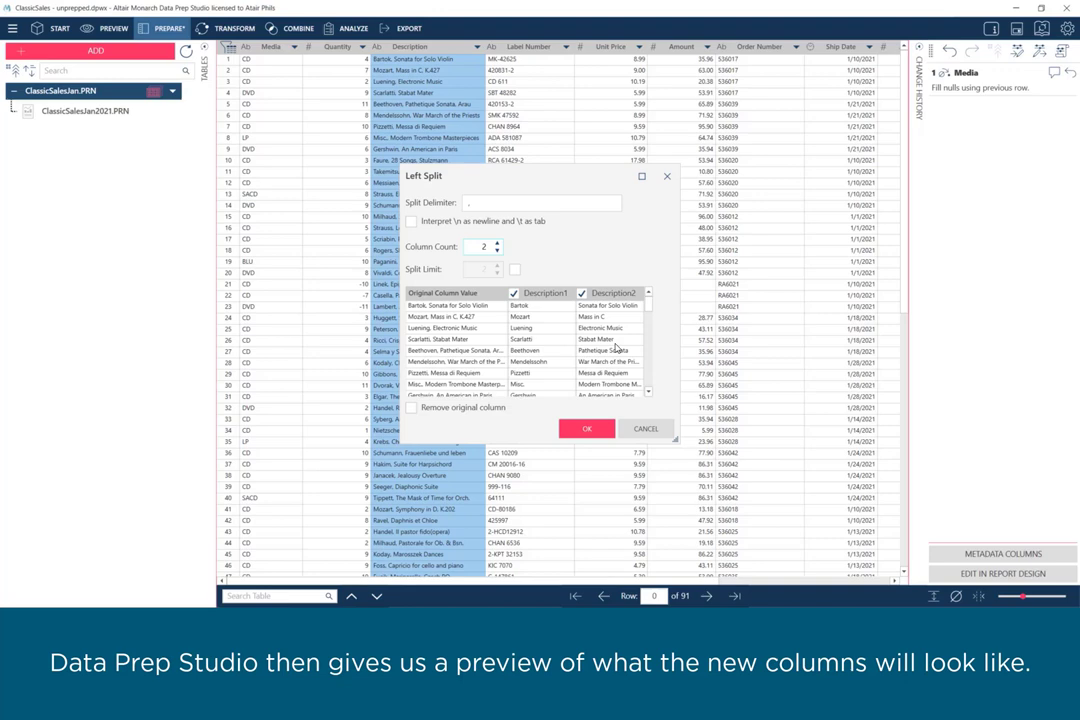
left_click(587, 428)
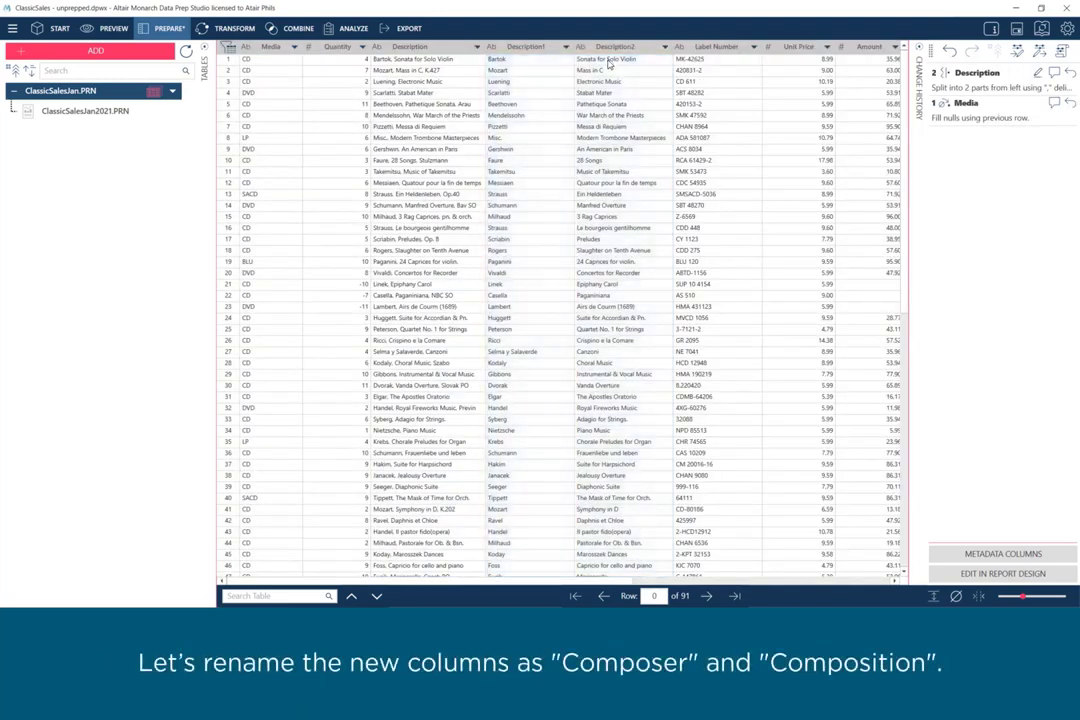
- Rename the Description1 column to Composer
right_click(574, 50)
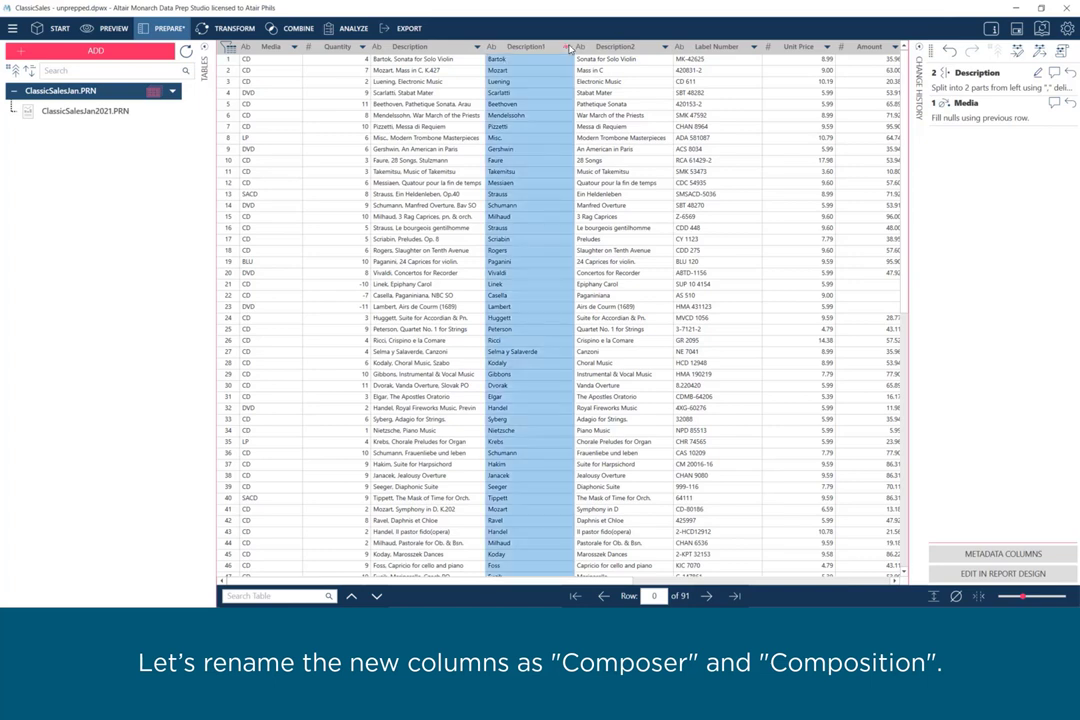
mouse_move(673, 147)
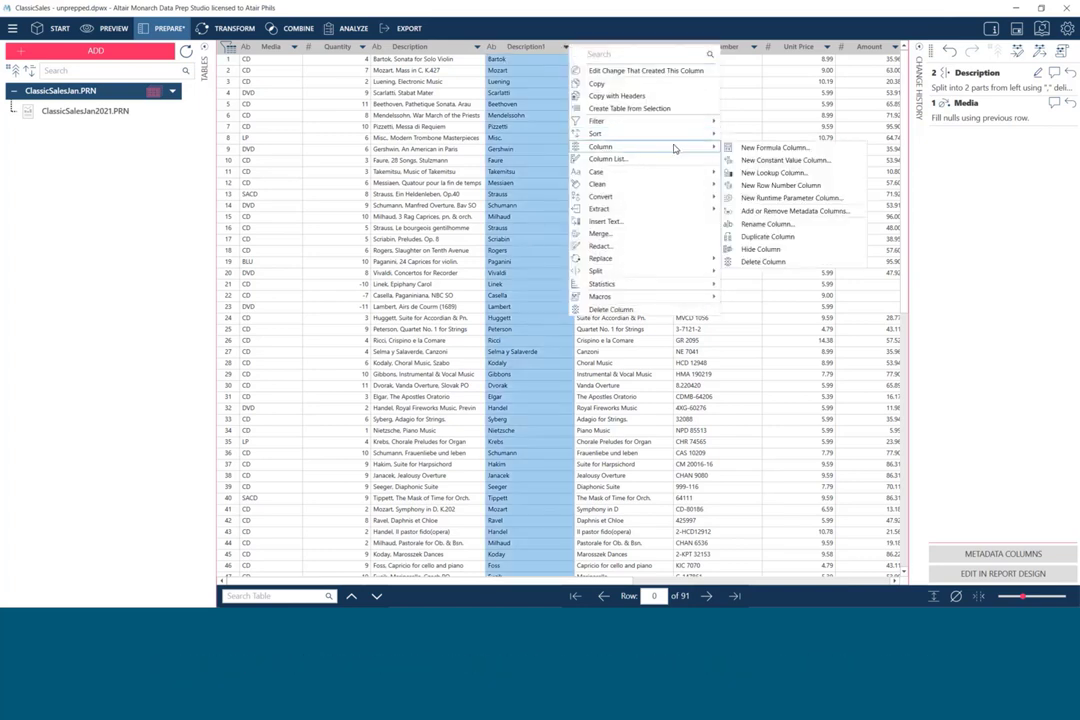
left_click(833, 225)
type("Composer")
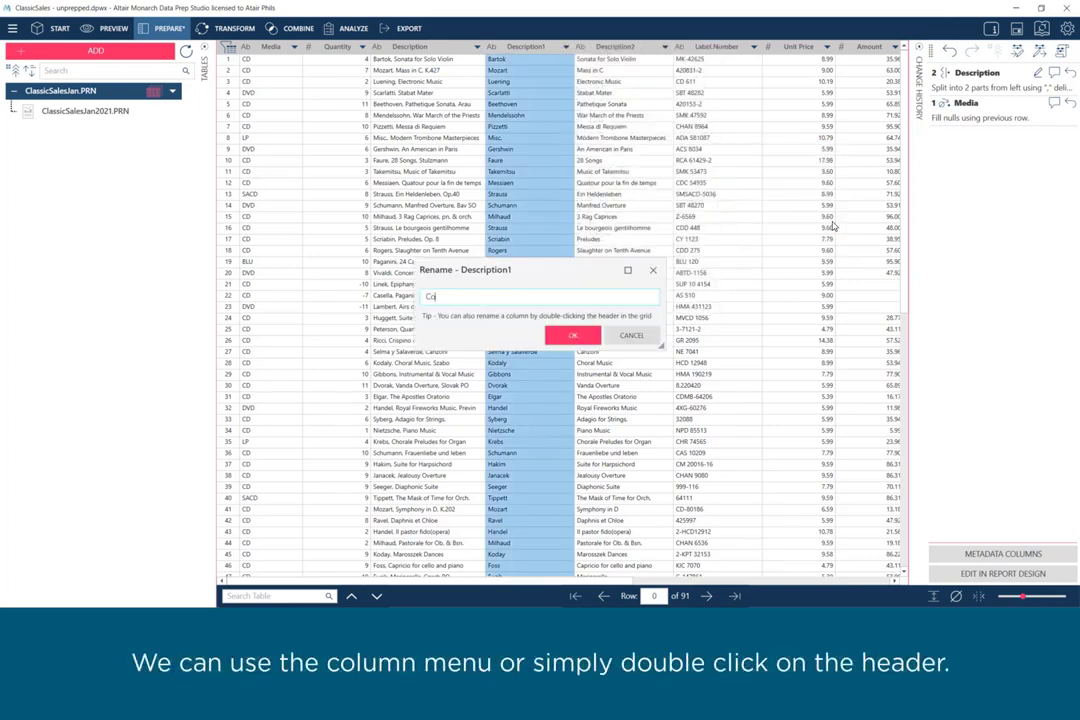
left_click(589, 336)
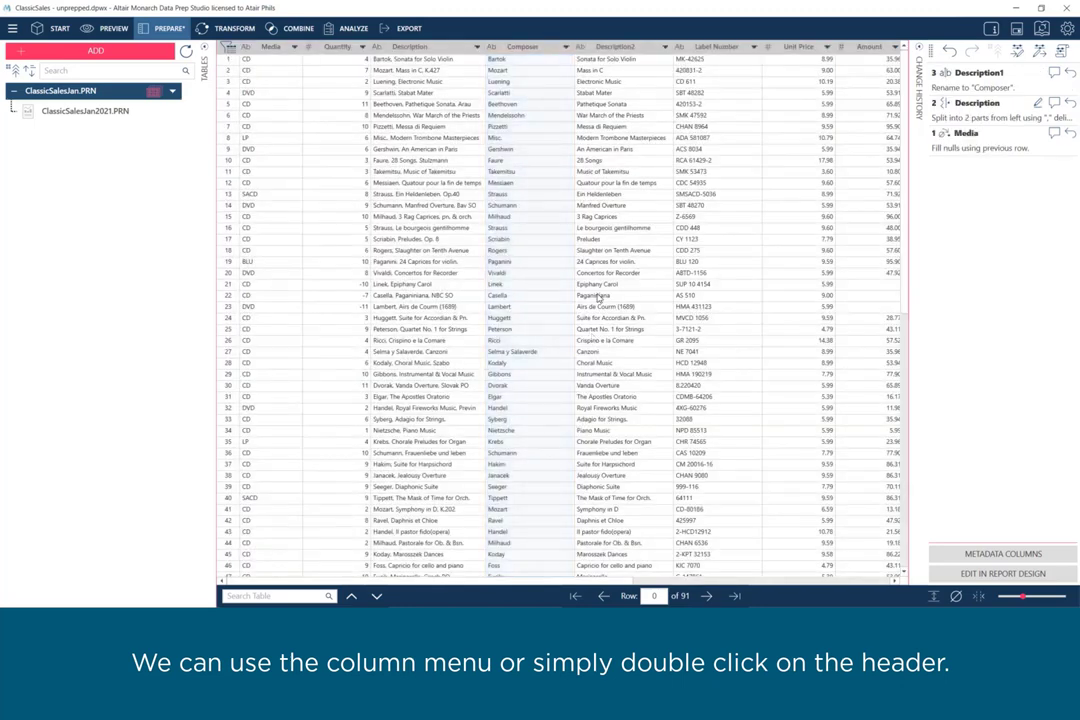
- Rename the Description2 column to Composition
double_click(624, 47)
type("Composition")
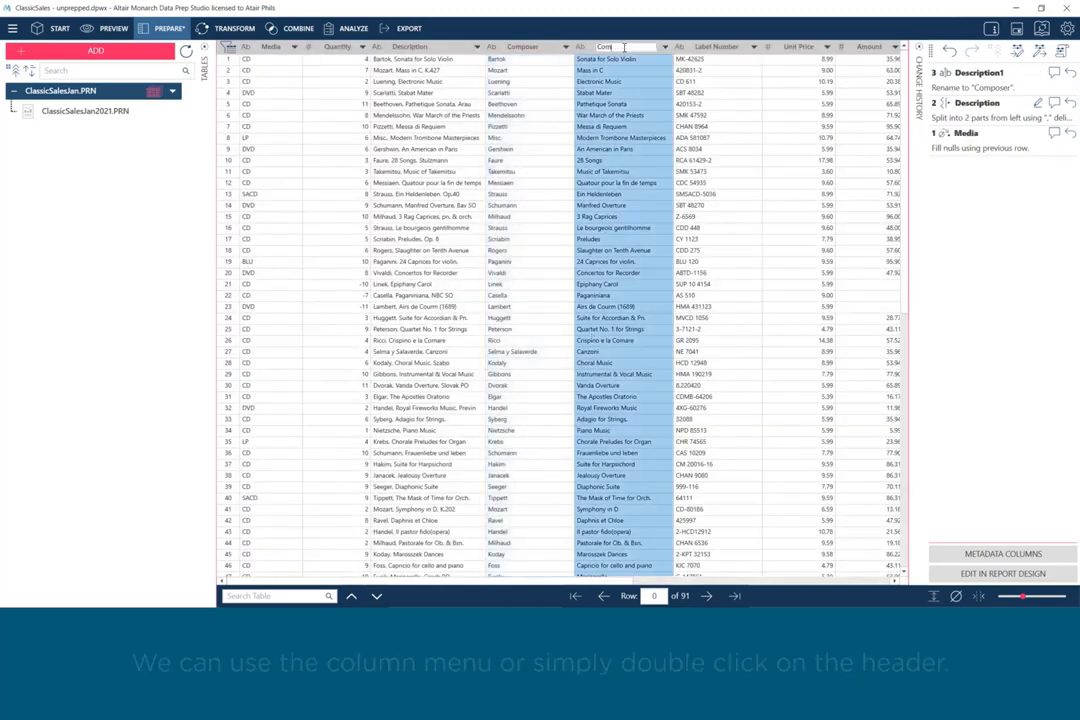
key("Return")
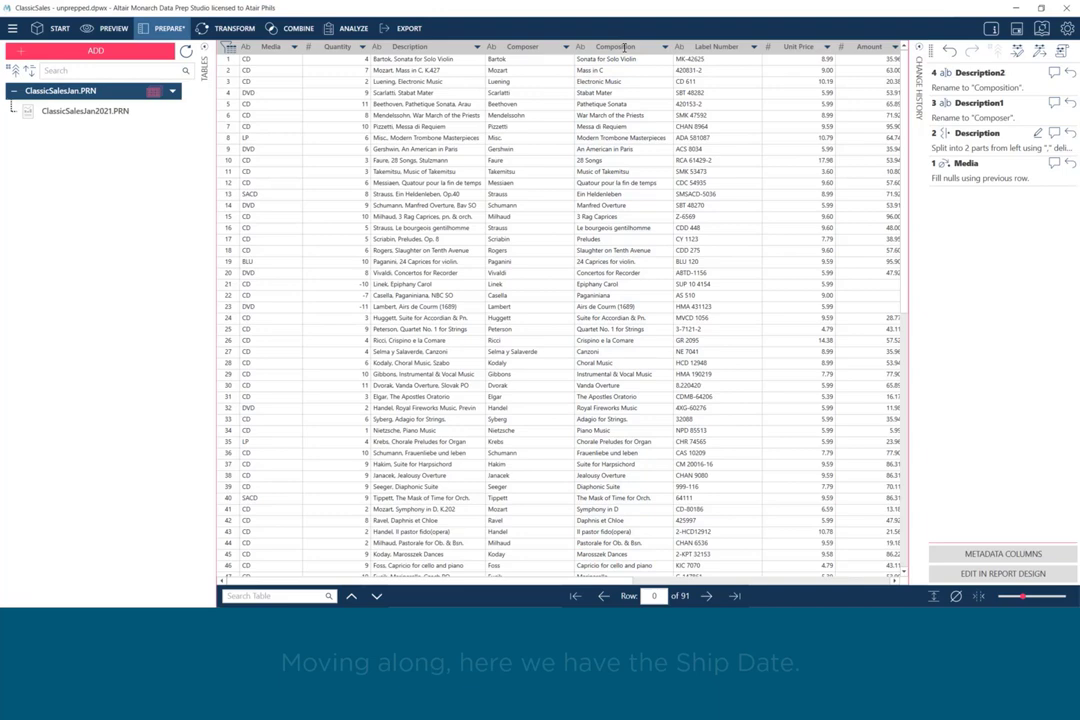
- Split Ship Date into Date/Time parts with Year and Qtr ticked
scroll(829, 583, "right", 5)
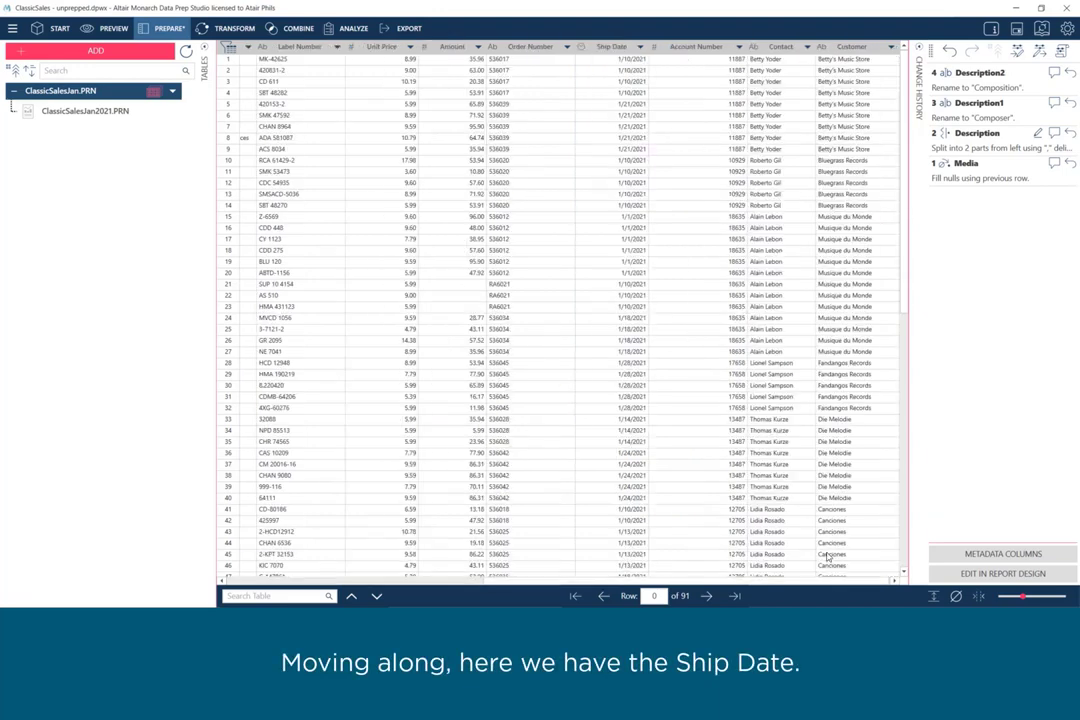
left_click(605, 47)
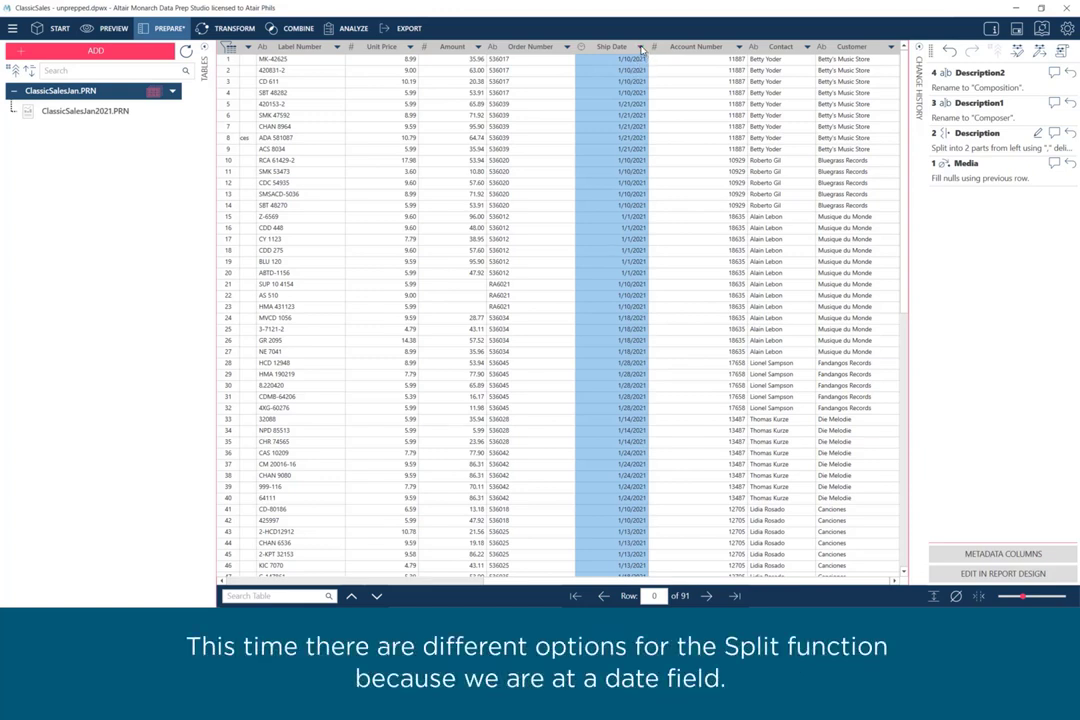
left_click(641, 48)
mouse_move(705, 222)
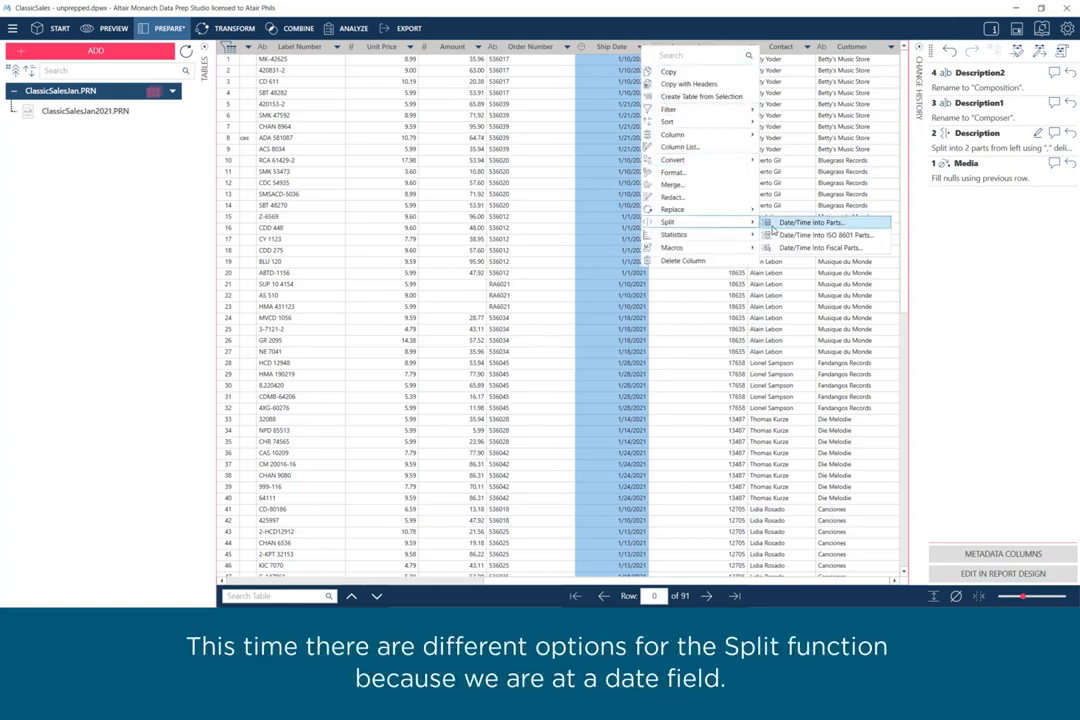
left_click(873, 225)
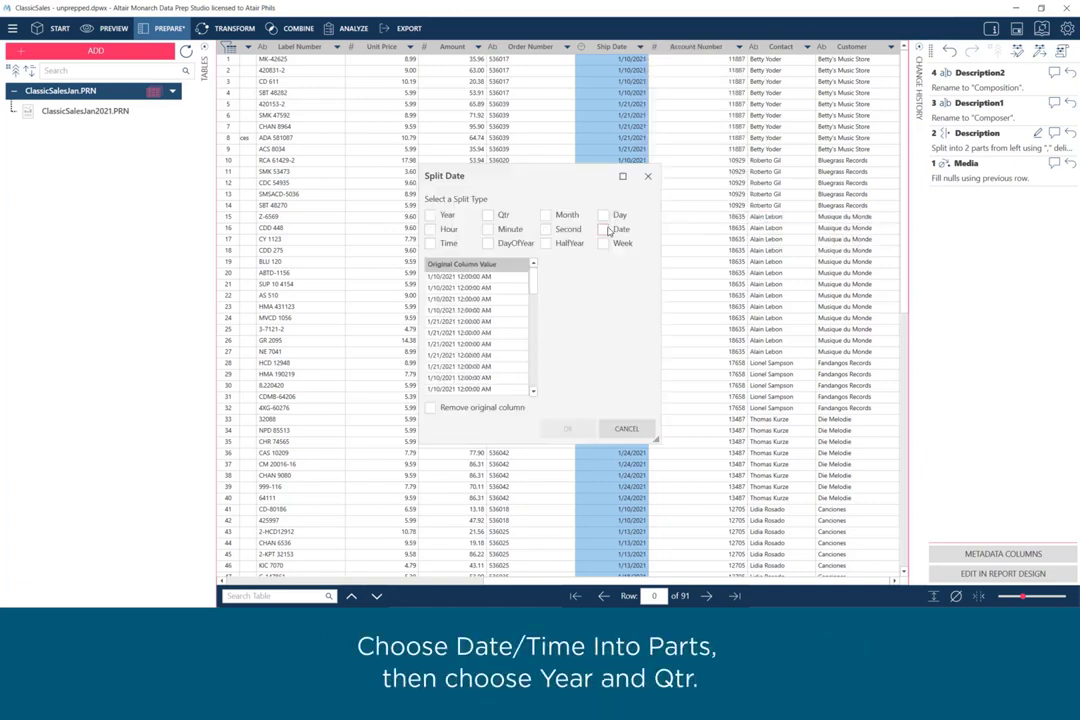
left_click(430, 215)
left_click(488, 216)
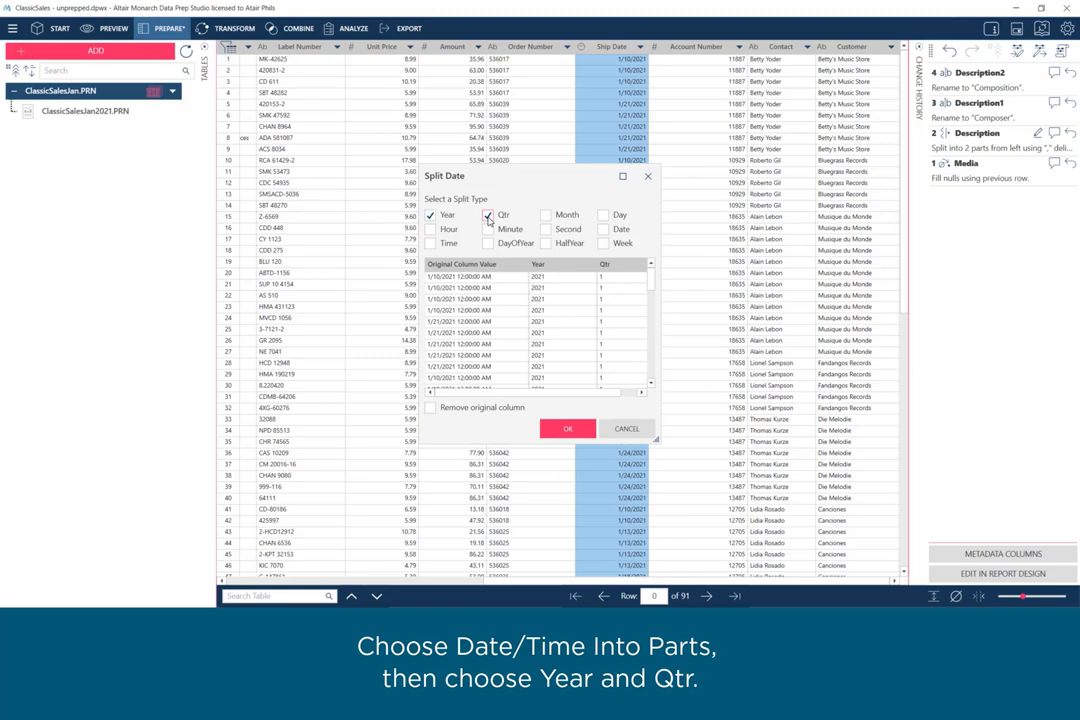
left_click(564, 428)
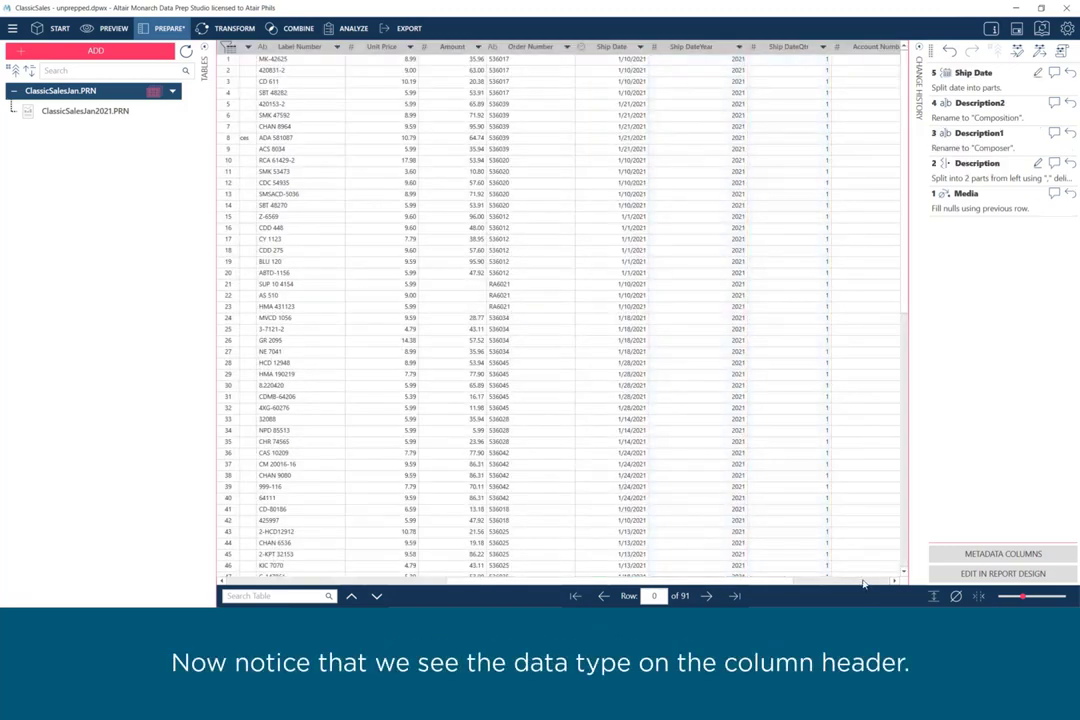
- Check the Contact and Ship Date types, then change Account Number's type from # to Ab text
left_click(864, 583)
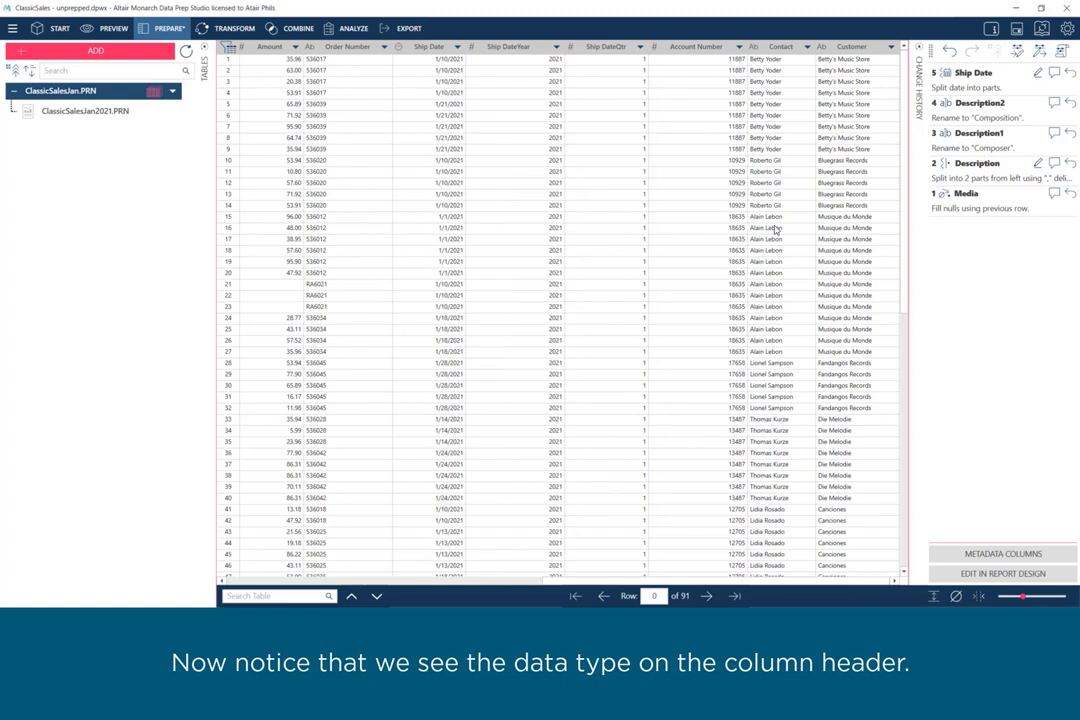
left_click(775, 47)
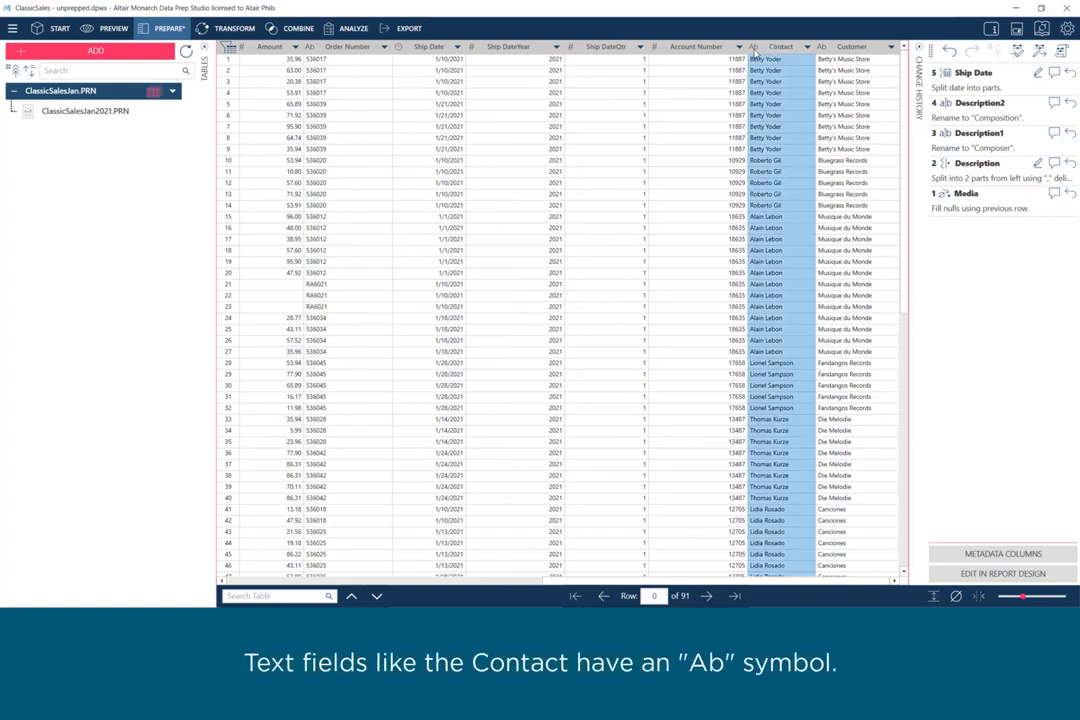
left_click(433, 47)
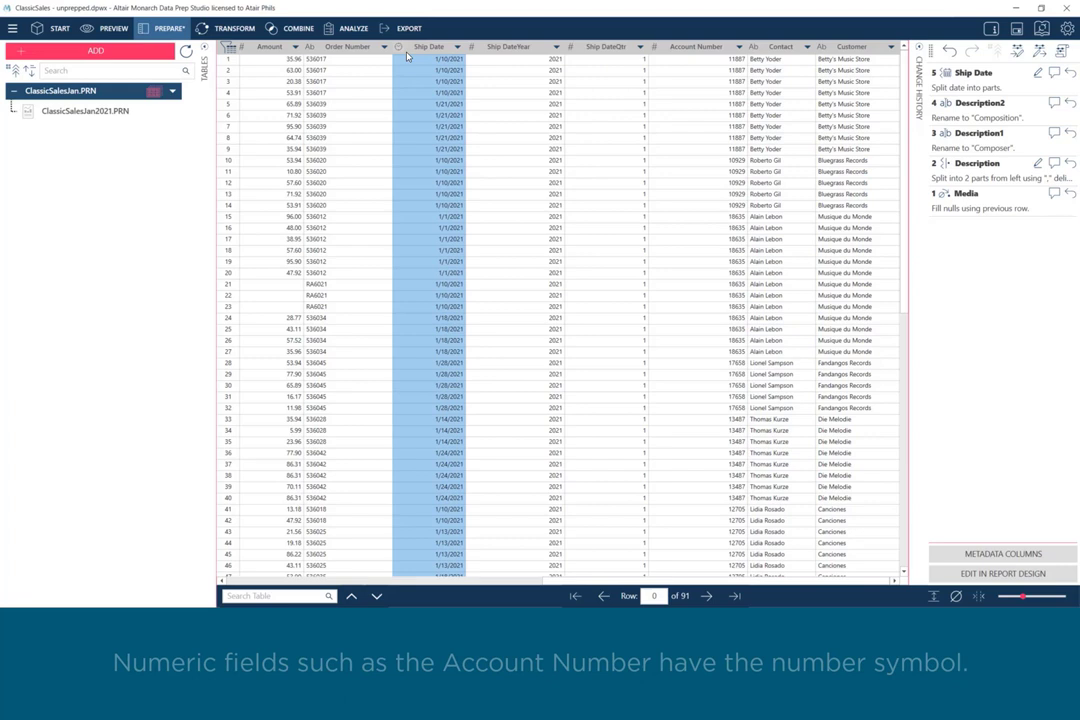
left_click(697, 58)
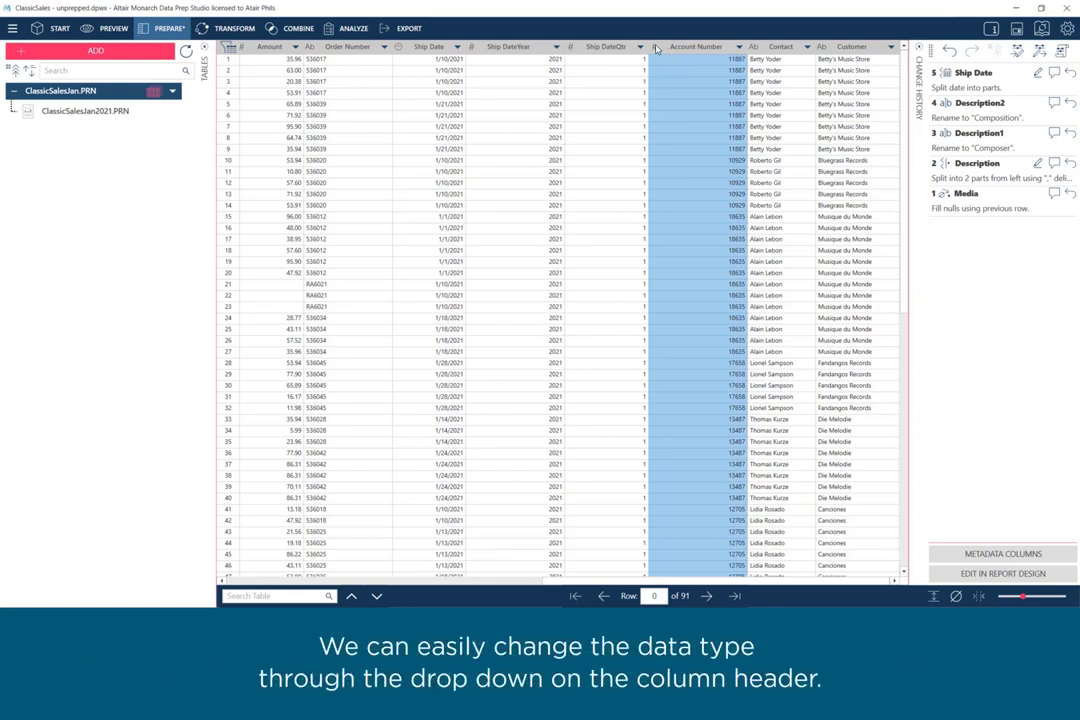
left_click(656, 48)
left_click(659, 72)
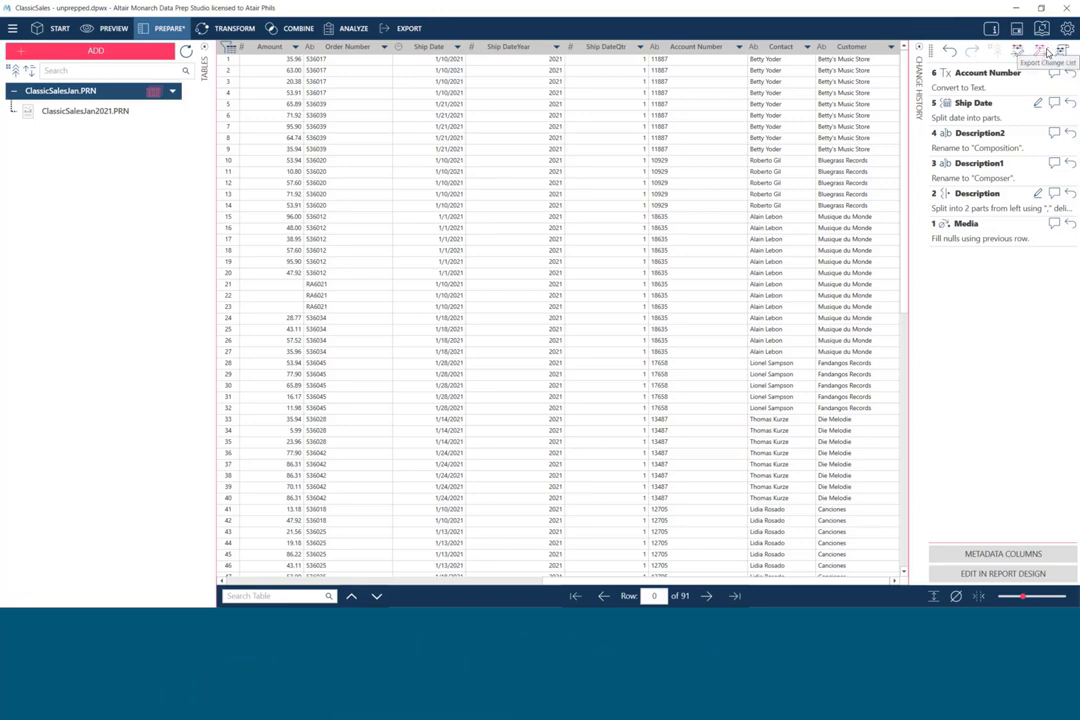
- Open the Description column's function menu and look through the Case, Replace and Split submenus
scroll(240, 580, "left", 10)
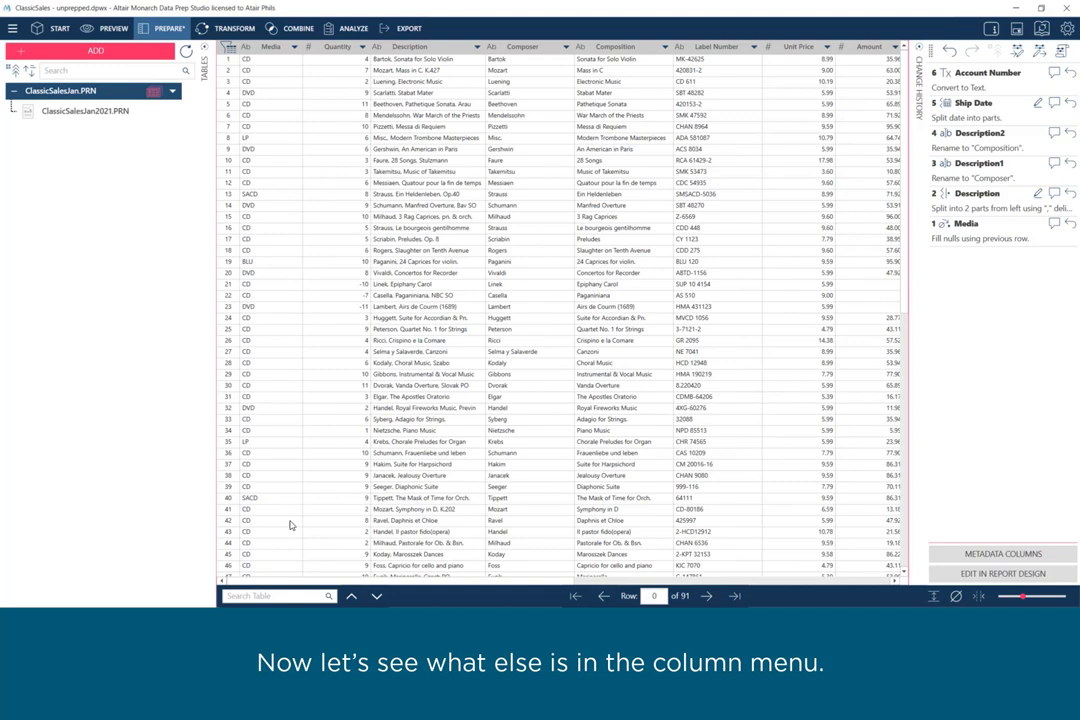
left_click(444, 49)
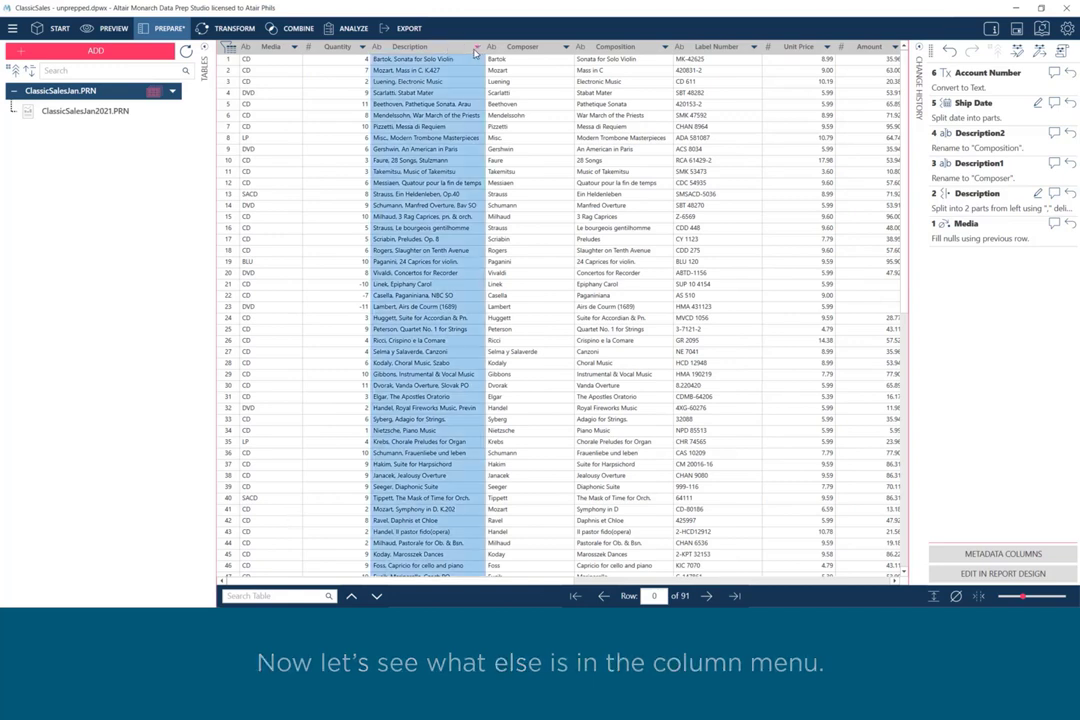
left_click(477, 47)
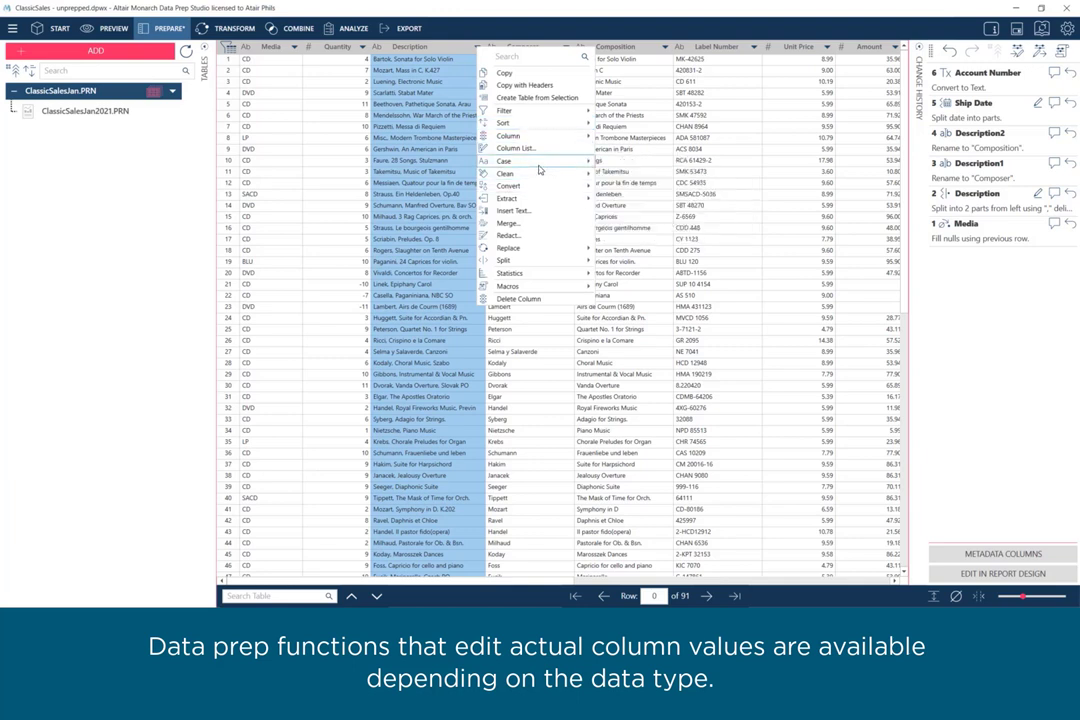
mouse_move(538, 169)
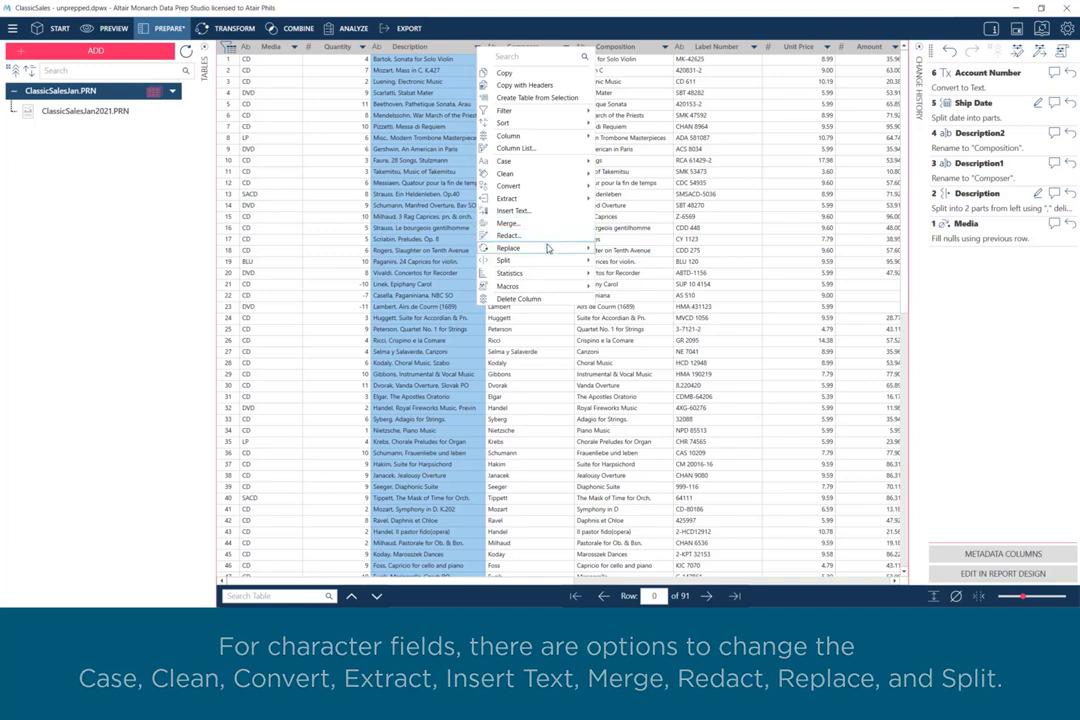
mouse_move(548, 249)
mouse_move(547, 264)
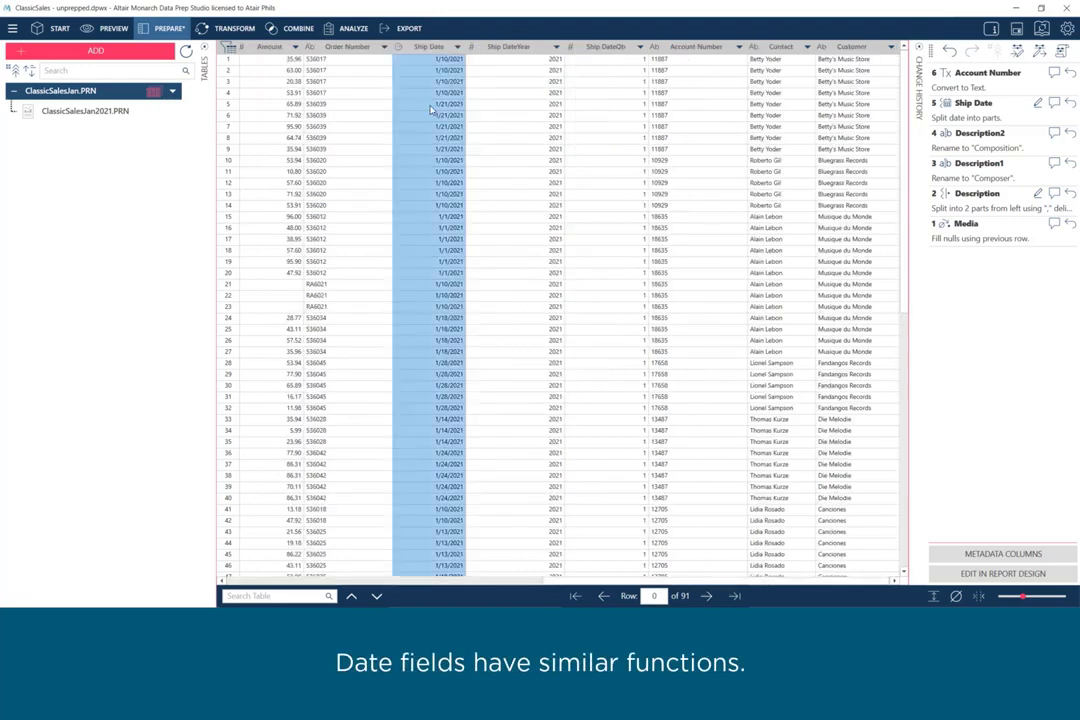
right_click(430, 109)
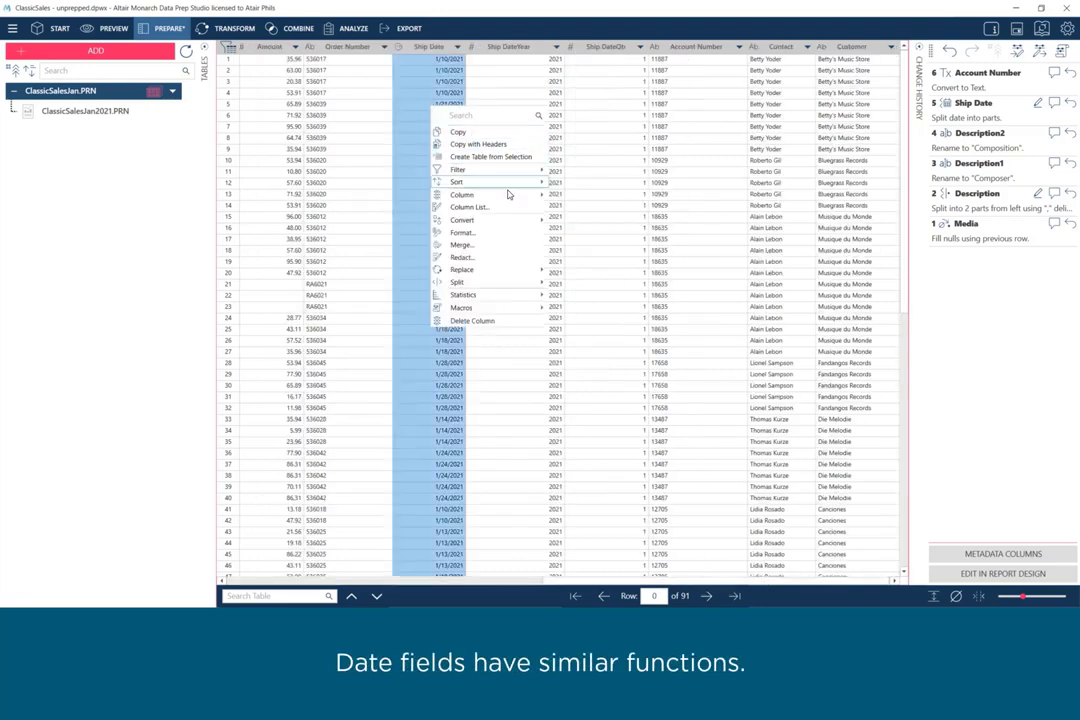
mouse_move(520, 222)
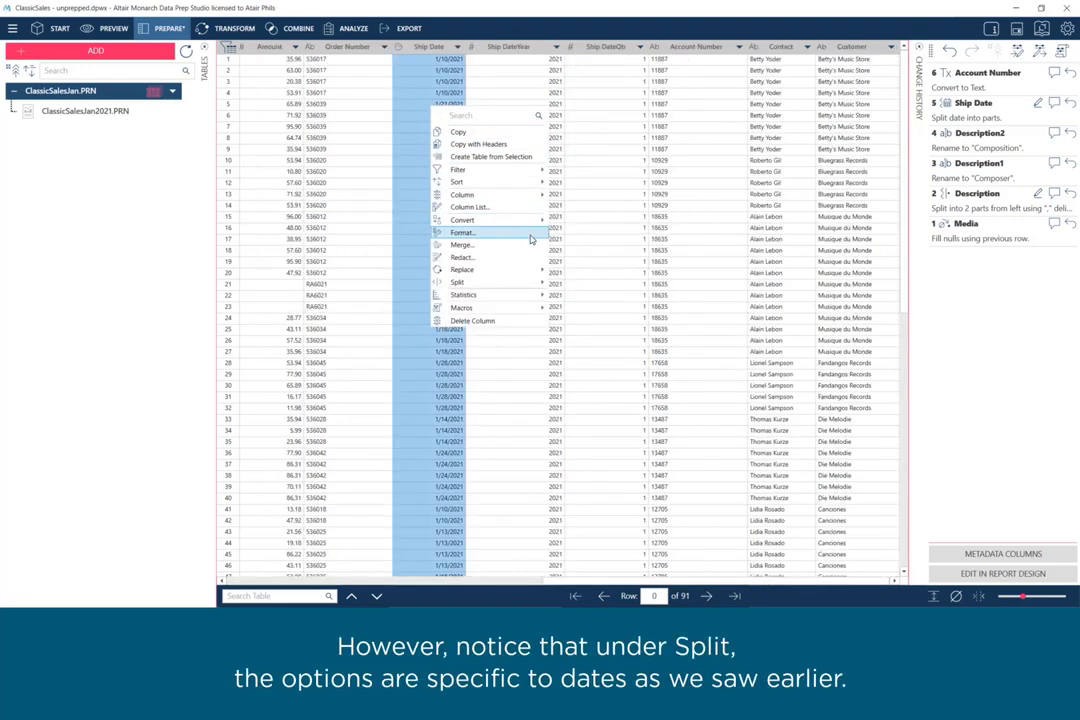
mouse_move(529, 285)
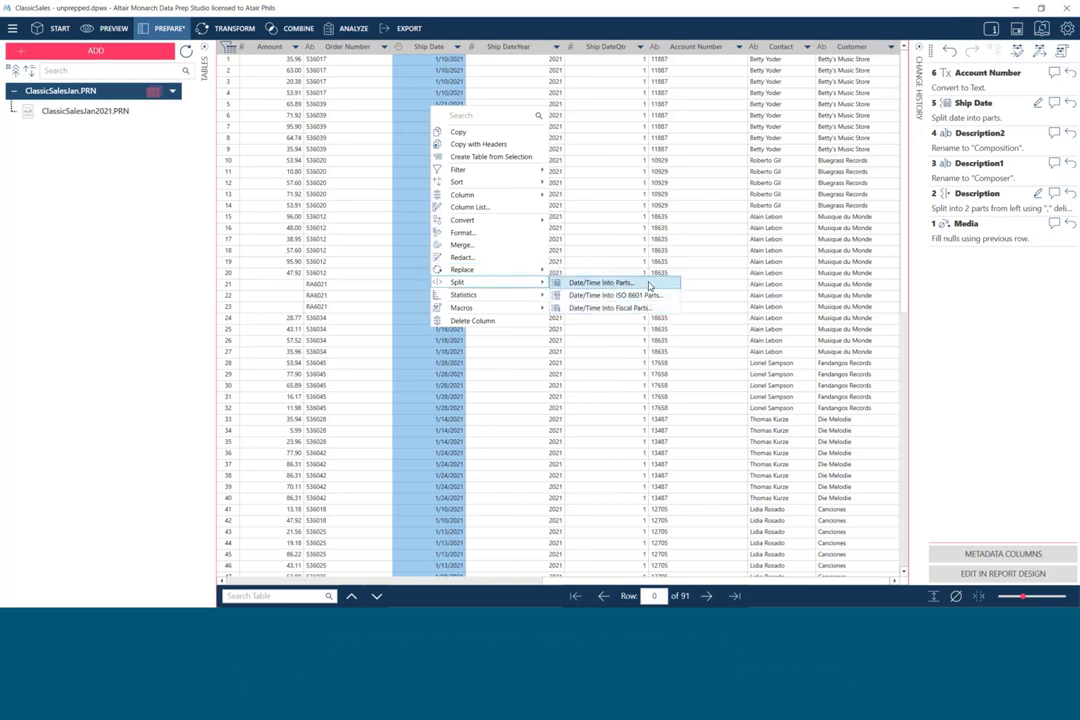
left_click(230, 71)
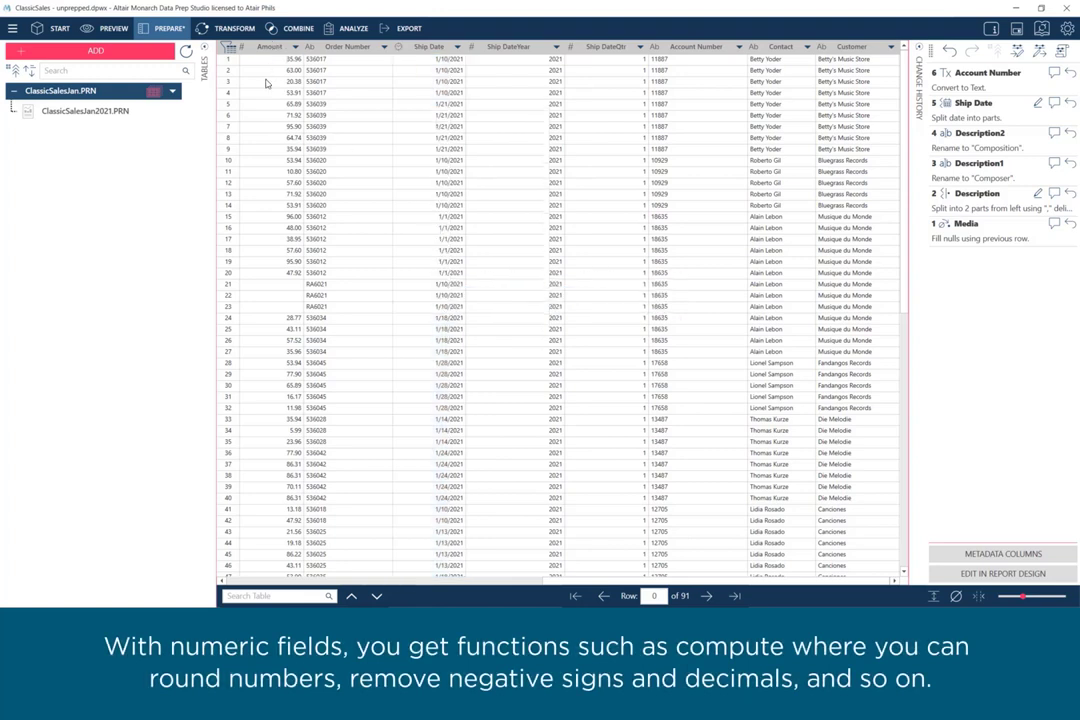
right_click(266, 83)
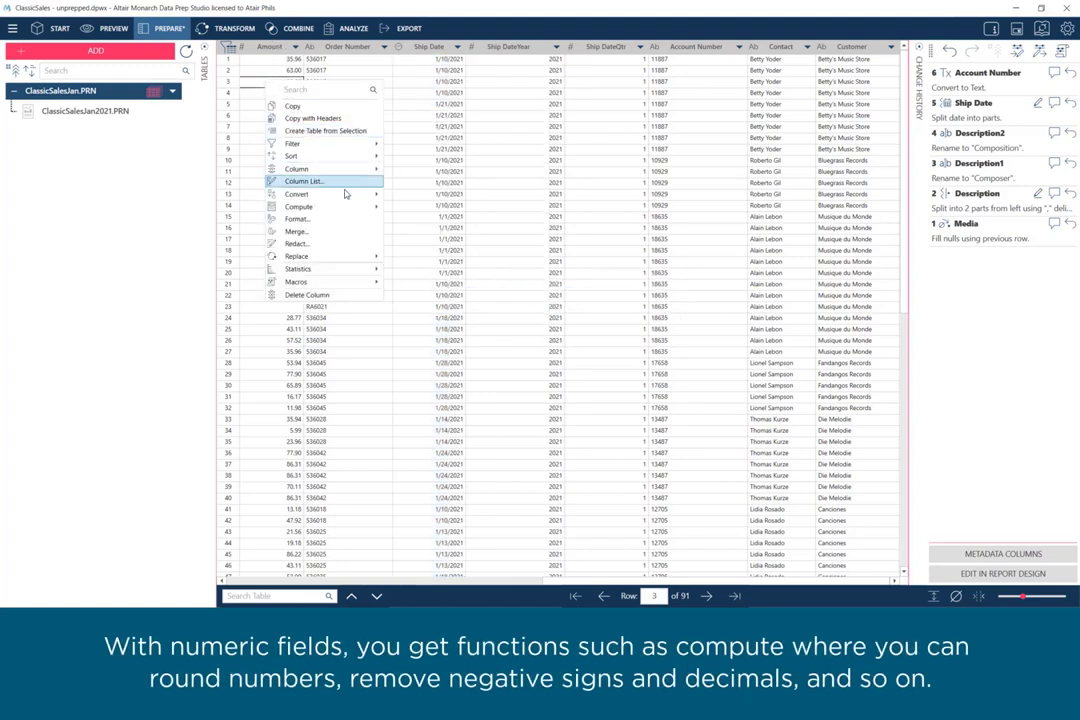
mouse_move(353, 207)
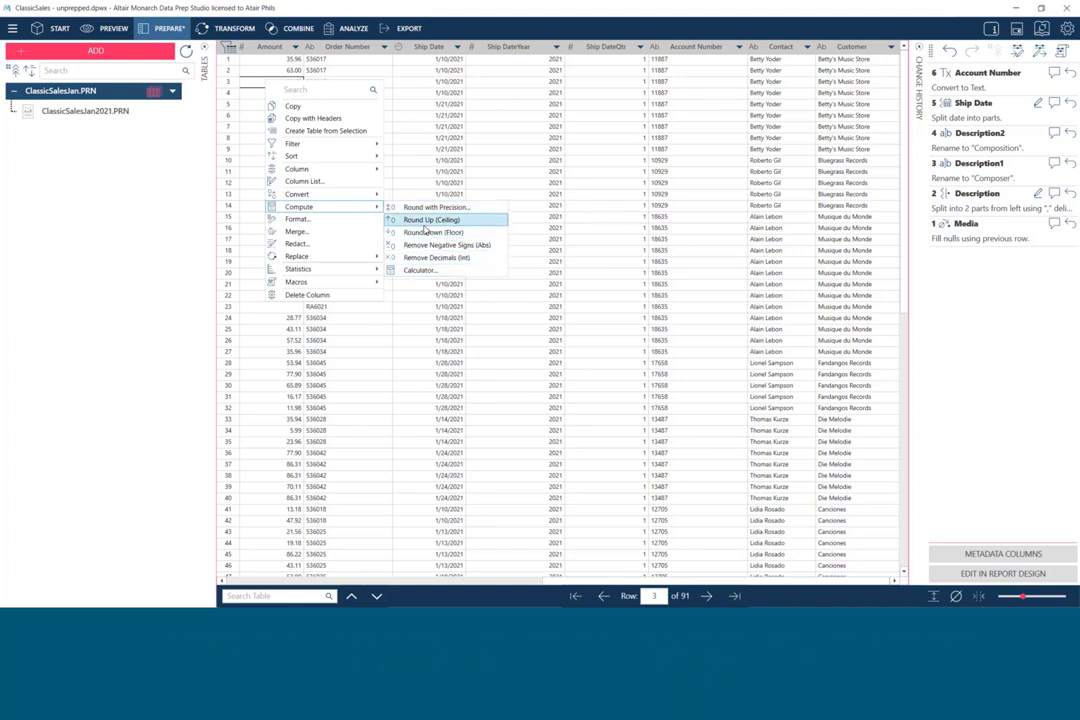
key("Escape")
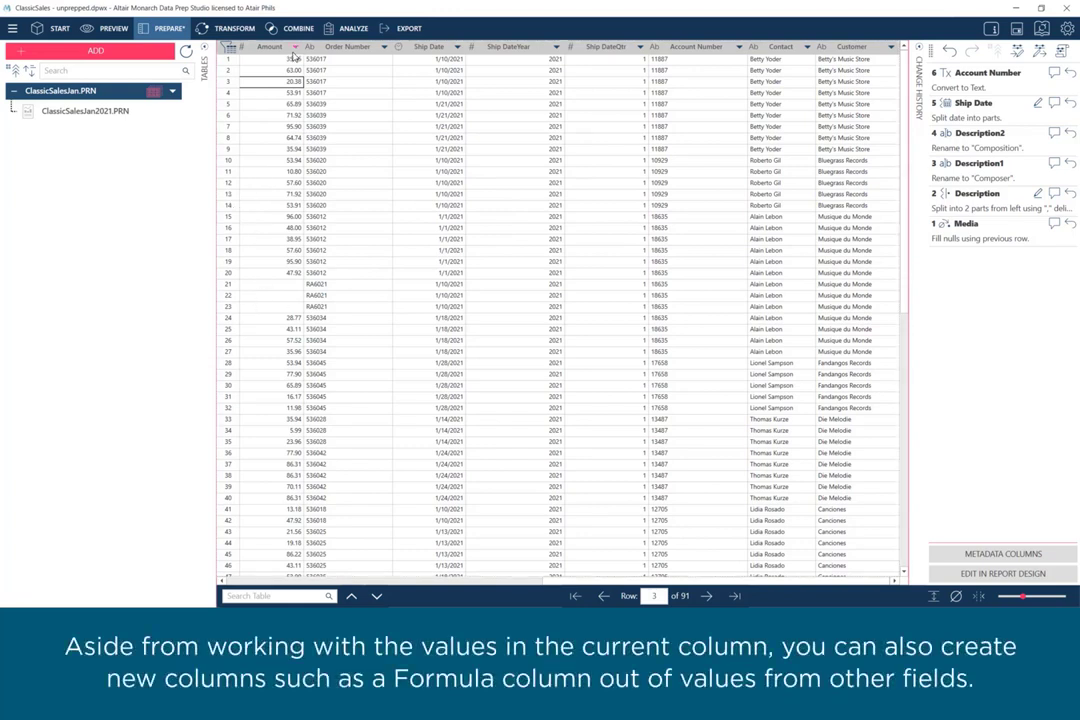
left_click(296, 50)
right_click(296, 50)
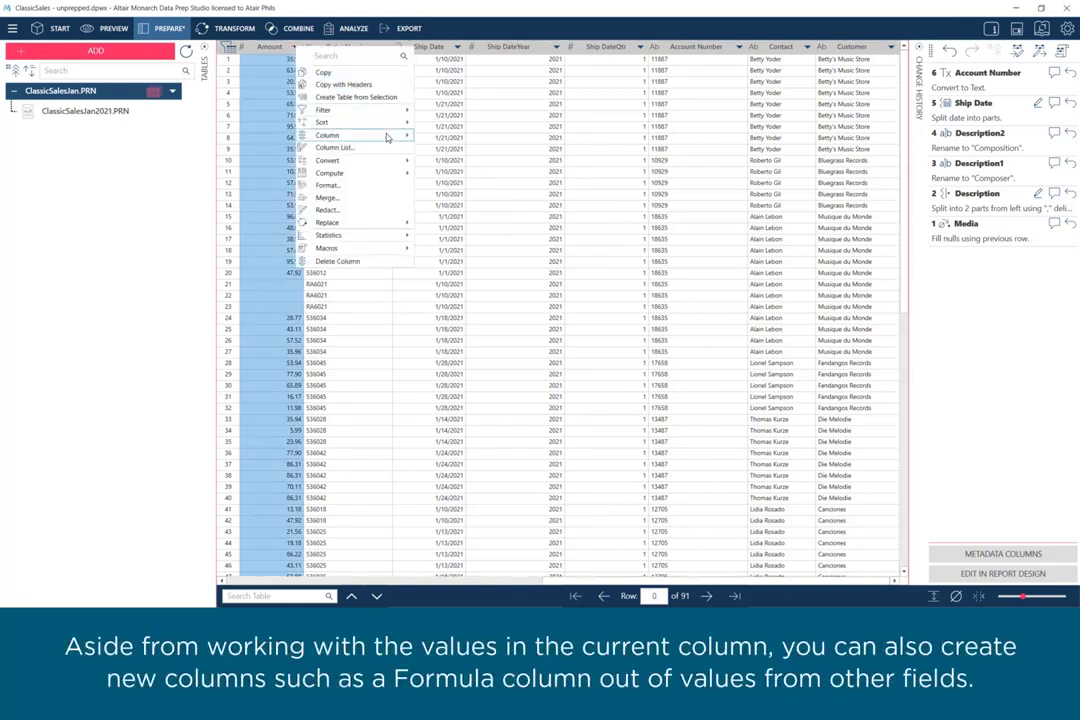
mouse_move(387, 137)
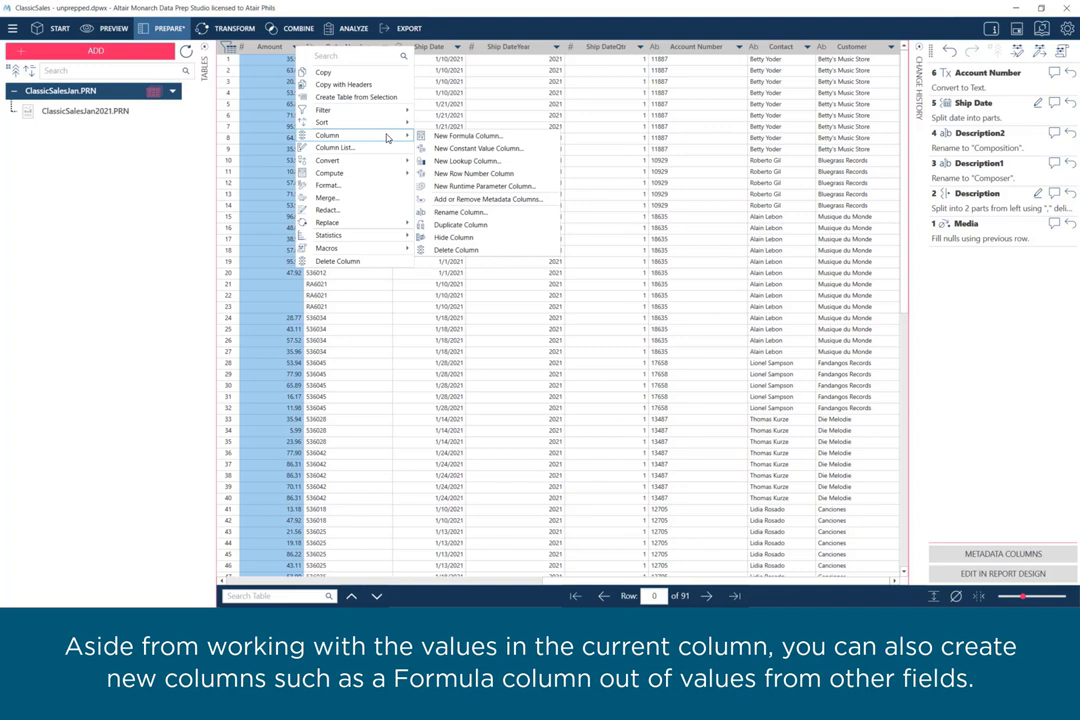
left_click(517, 137)
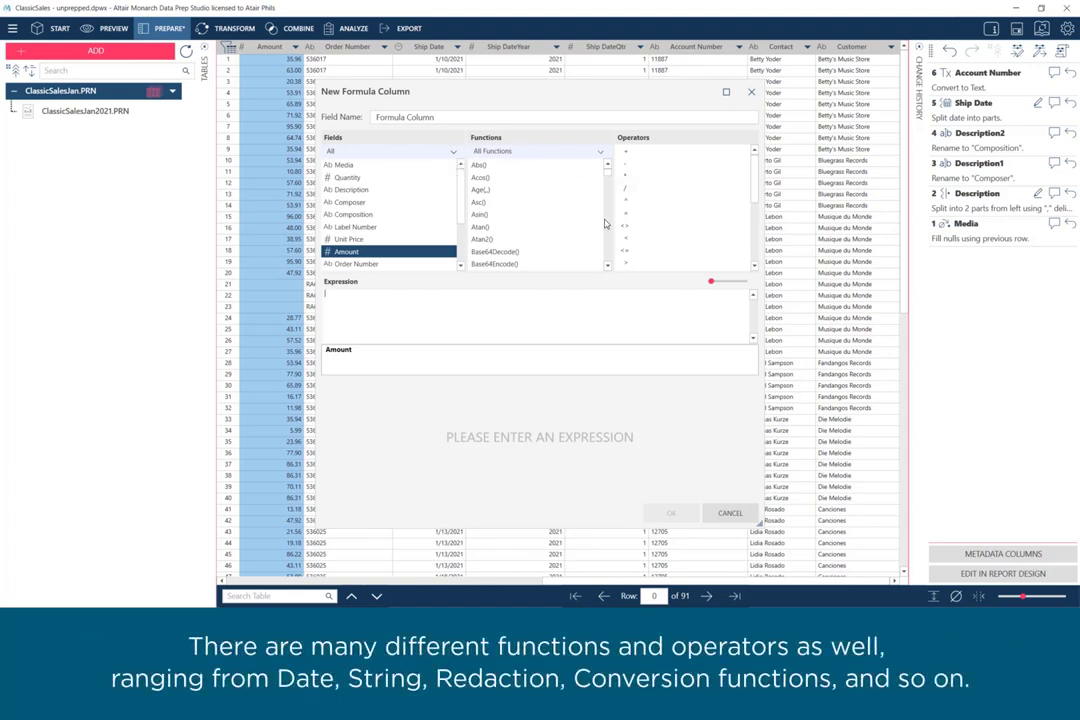
scroll(605, 242, "down", 3)
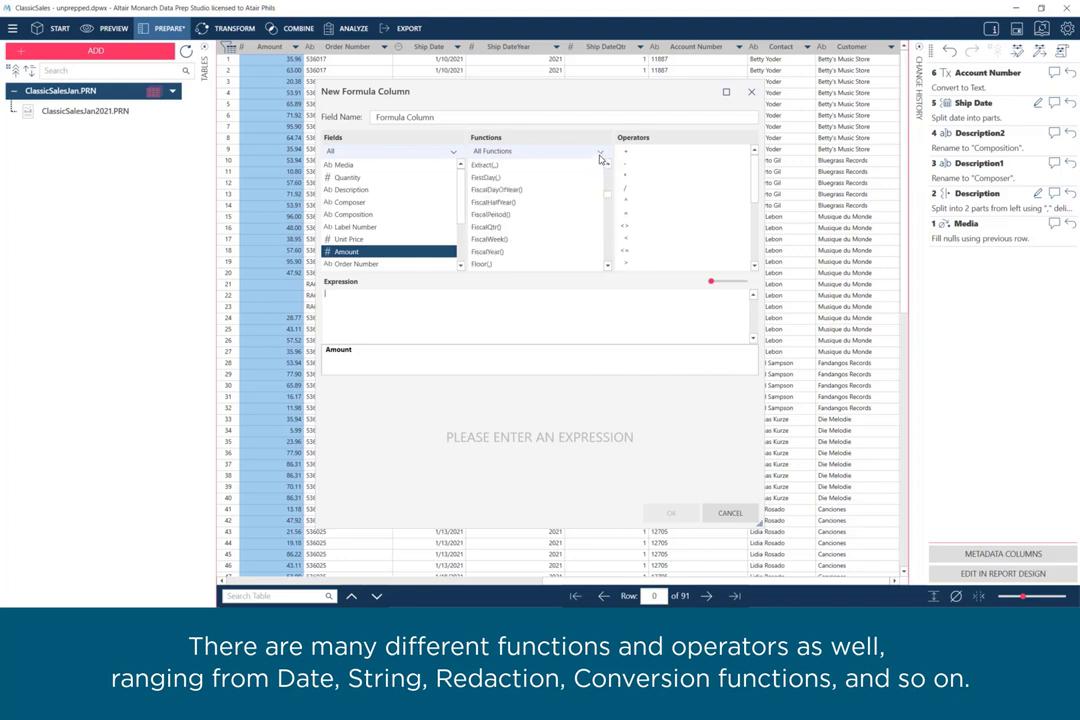
left_click(600, 152)
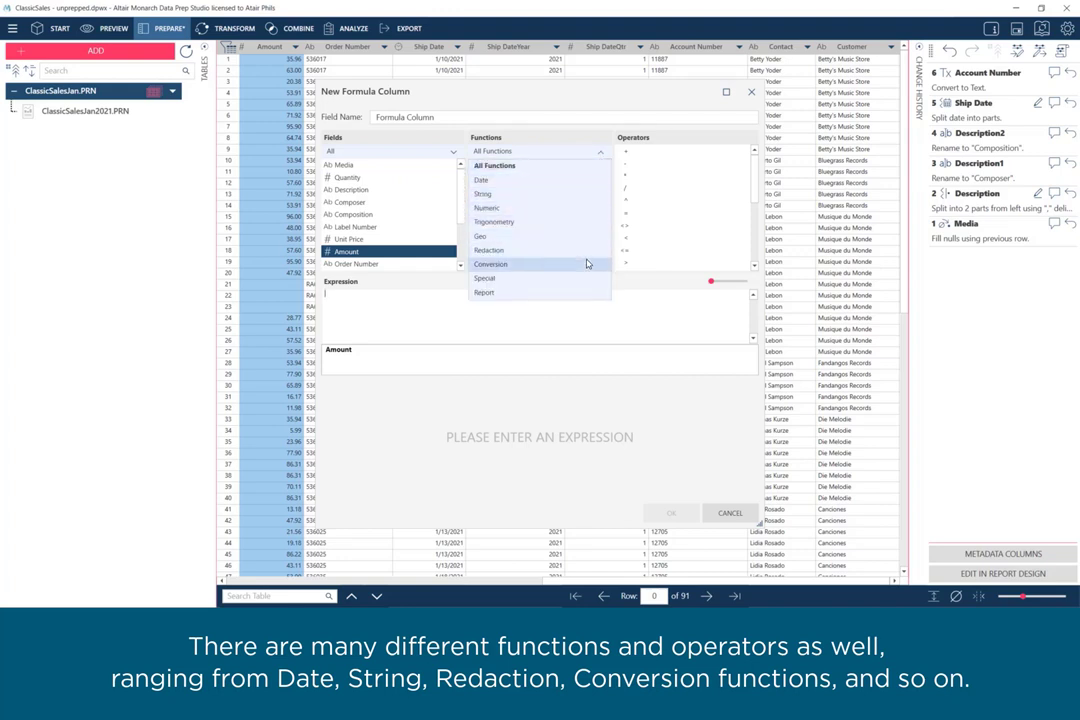
left_click(626, 289)
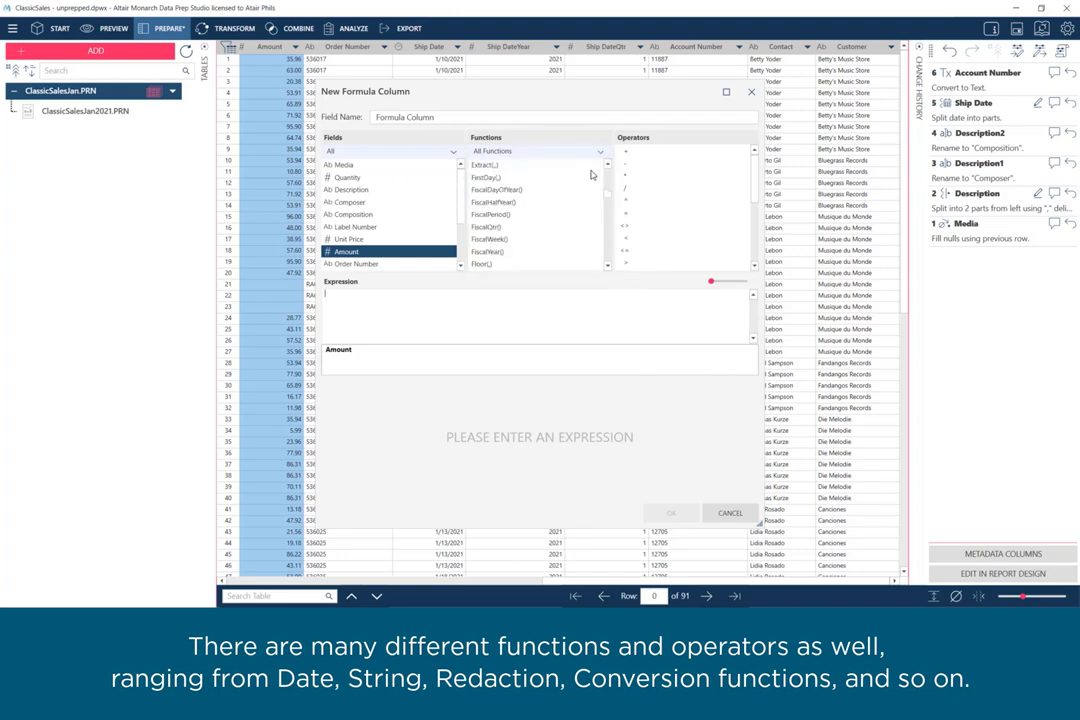
left_click(730, 513)
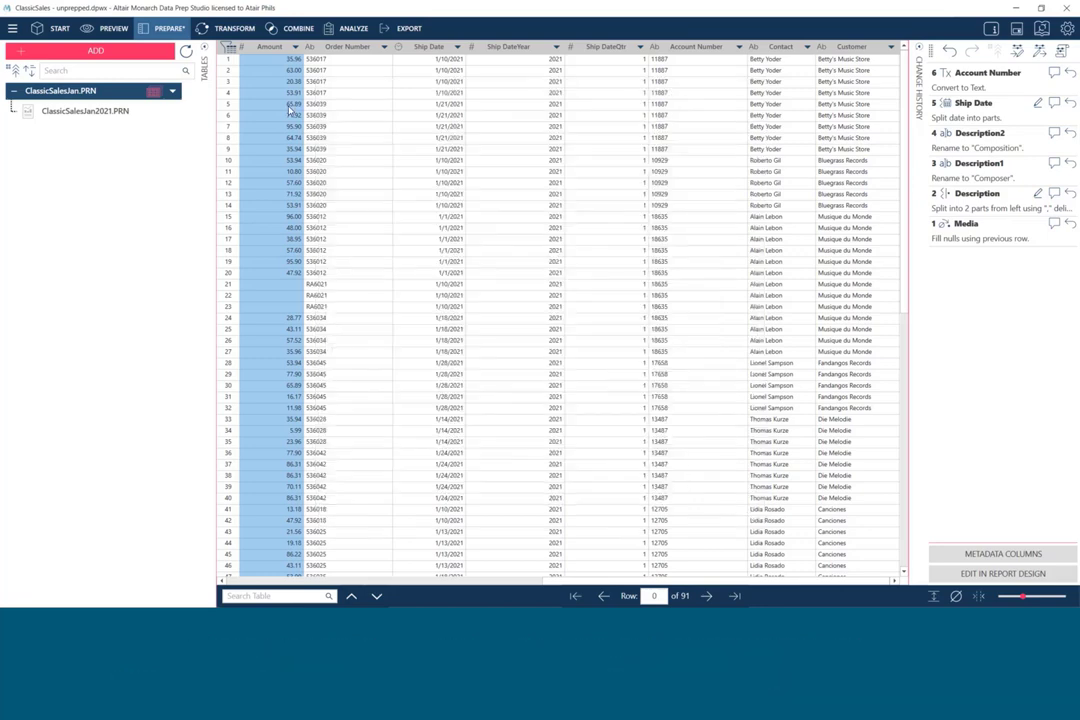
- In the Column List, set Quantity to the custom number format #,###.0
right_click(288, 112)
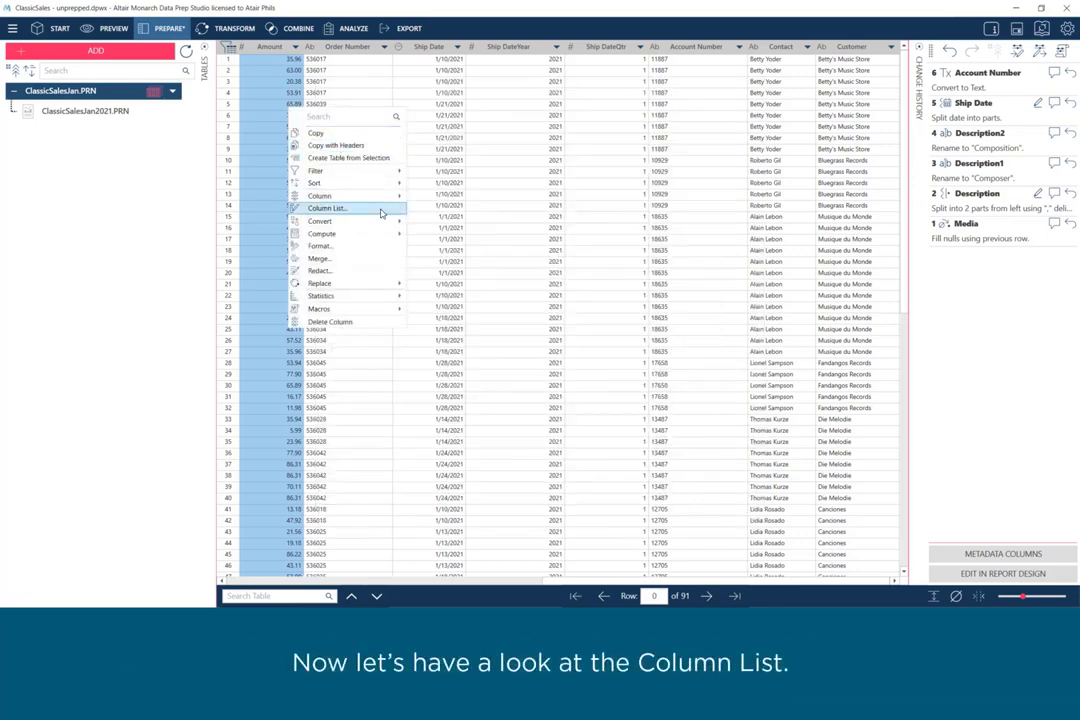
left_click(381, 213)
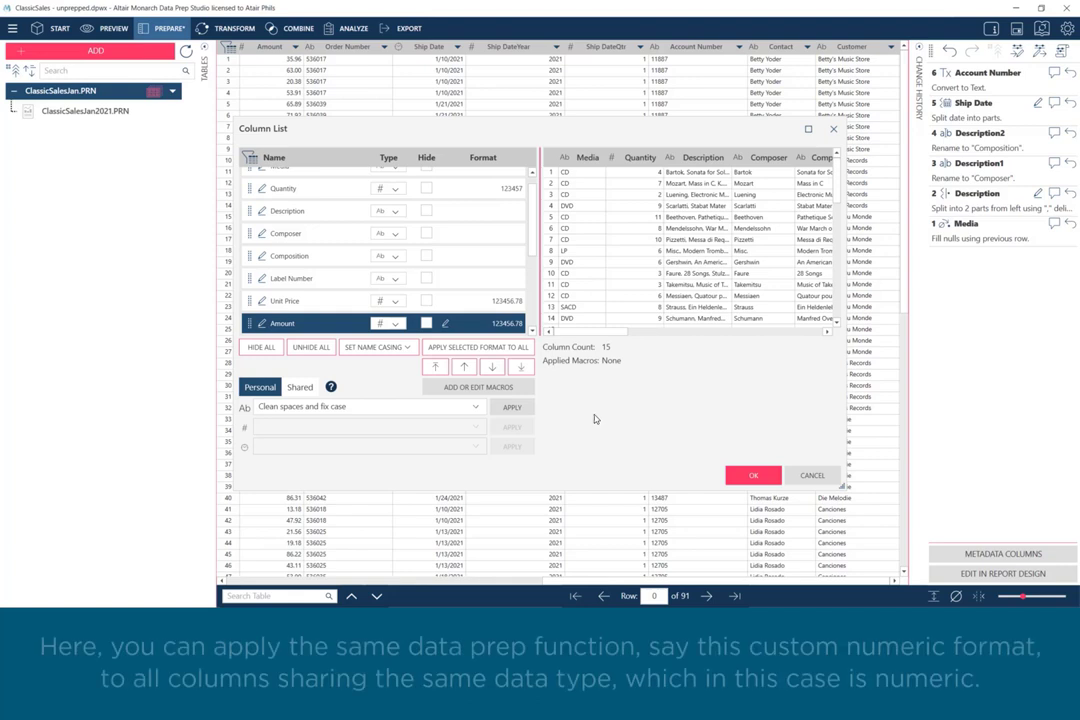
left_click(445, 189)
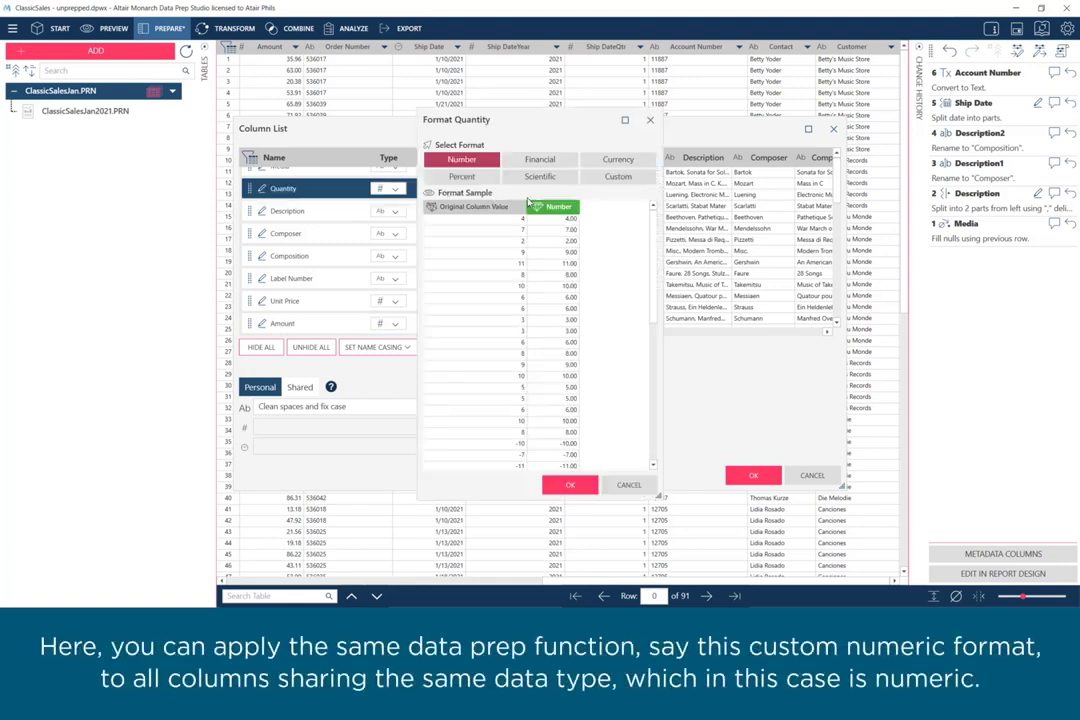
left_click(605, 178)
left_click(607, 208)
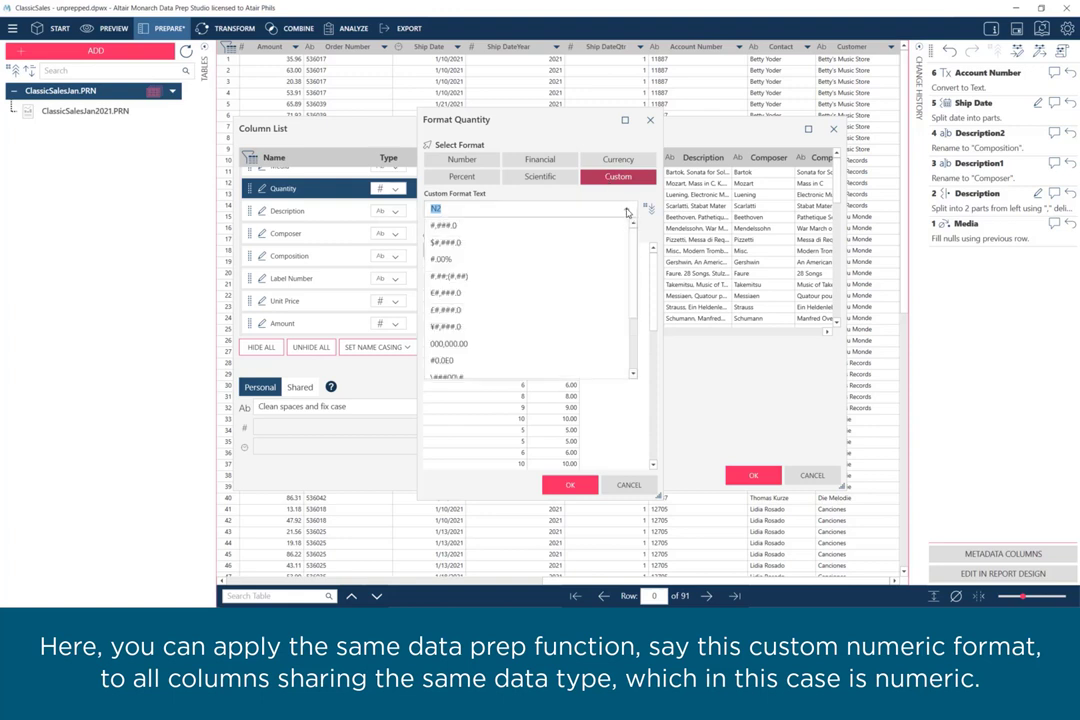
left_click(607, 226)
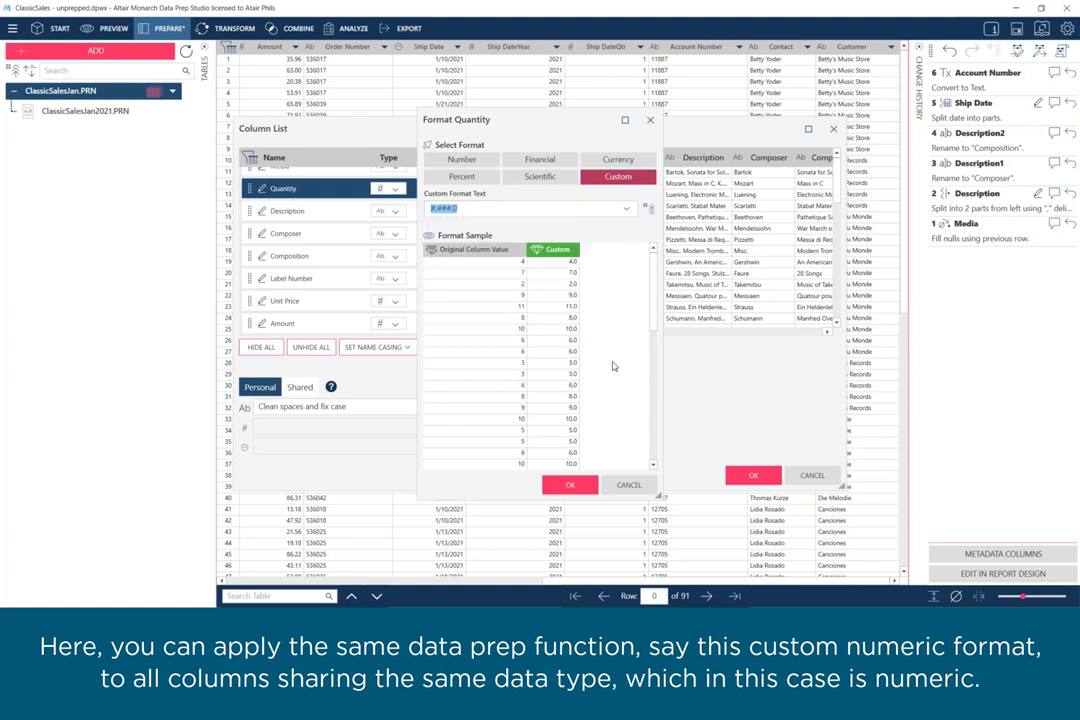
left_click(570, 484)
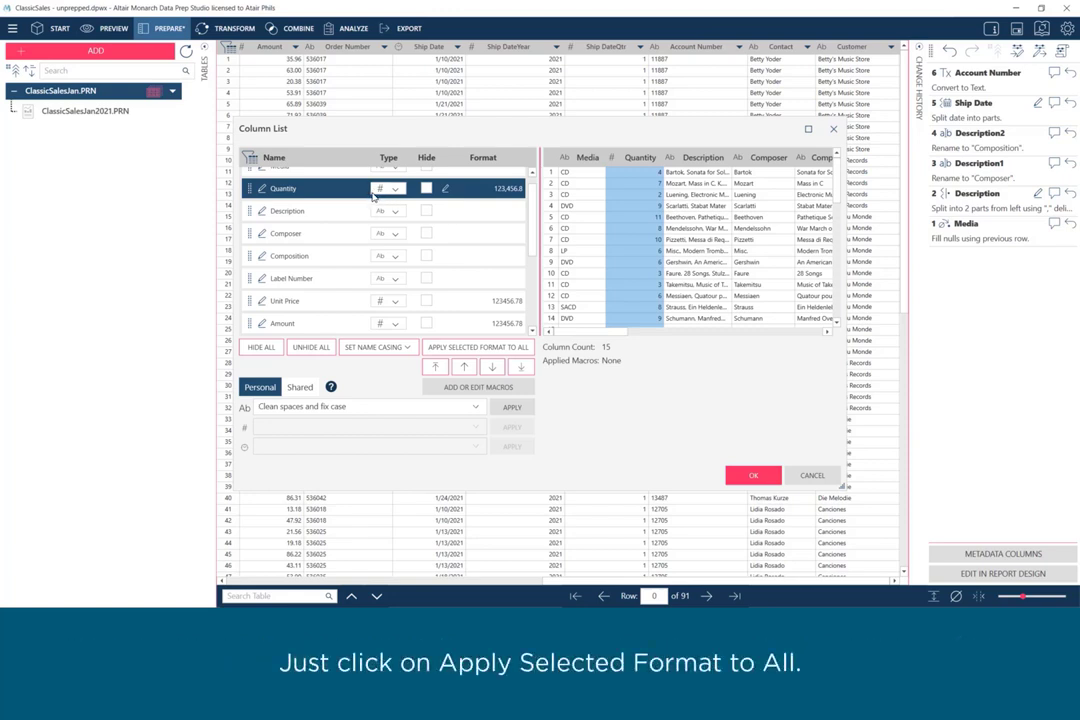
- Apply Quantity's #,###.0 format to Unit Price and Amount with Apply Selected Format to All
left_click(520, 346)
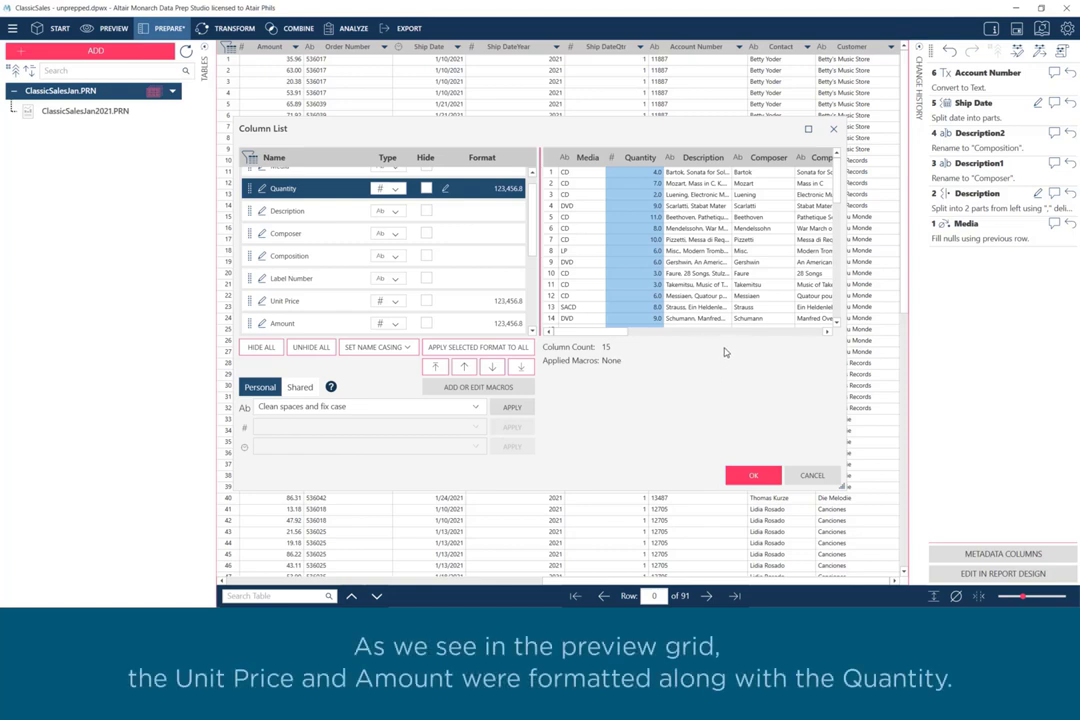
scroll(785, 265, "right", 5)
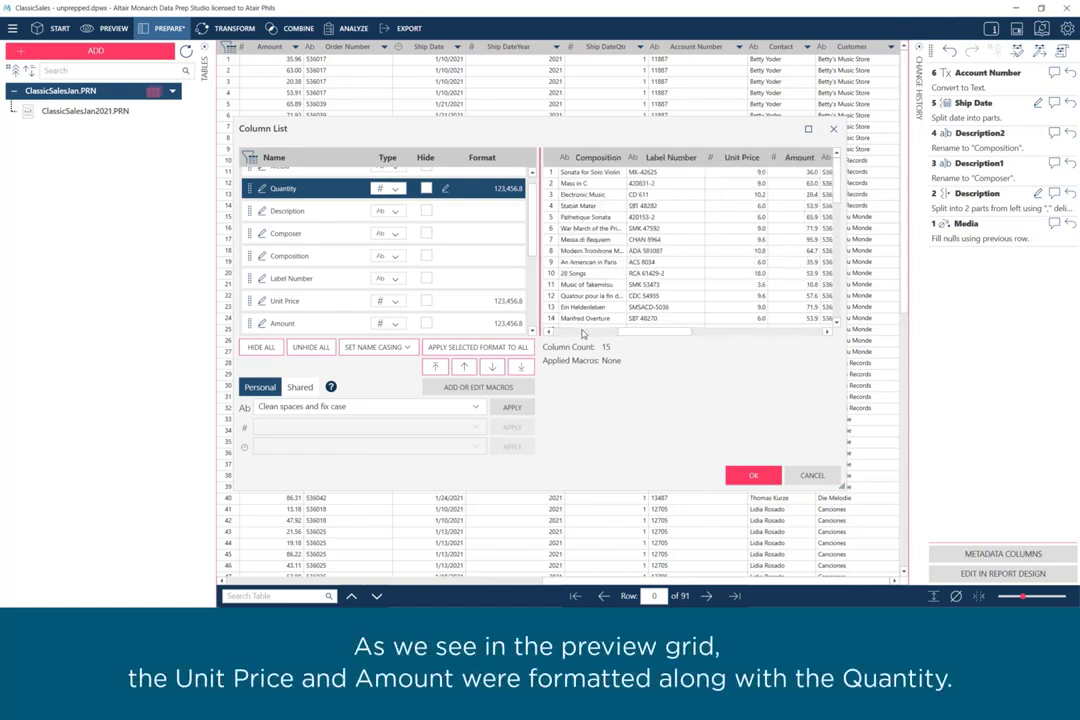
scroll(639, 285, "left", 5)
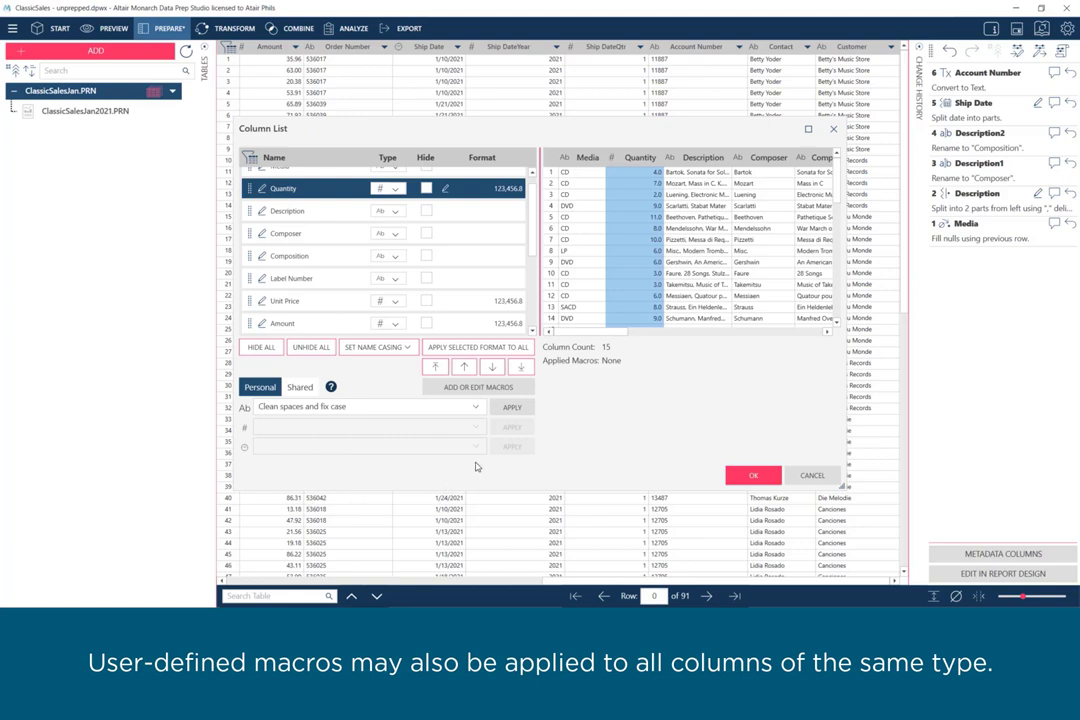
- Look over the text-column macro choices and the Set Name Casing options without changing them
left_click(476, 409)
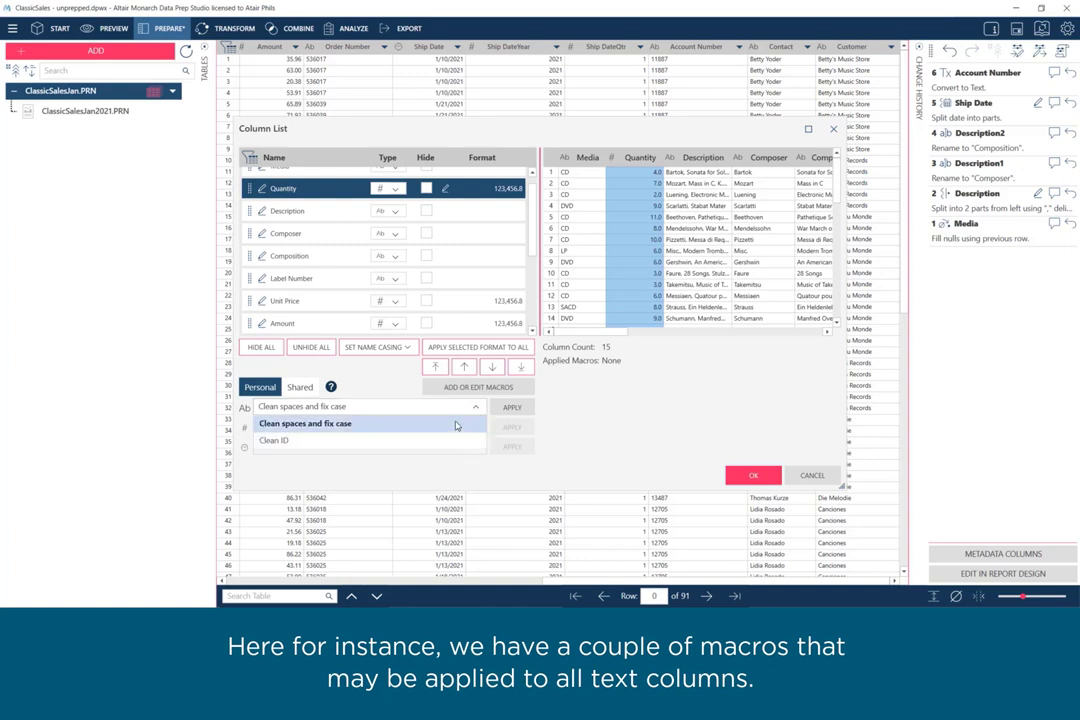
left_click(455, 425)
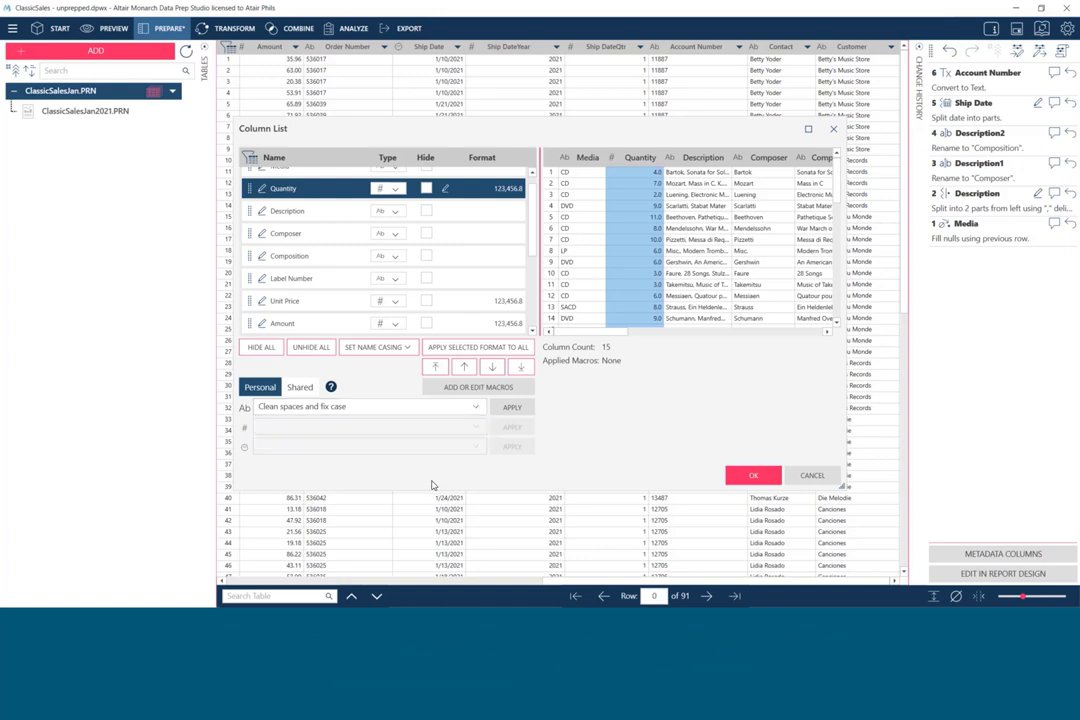
left_click(409, 349)
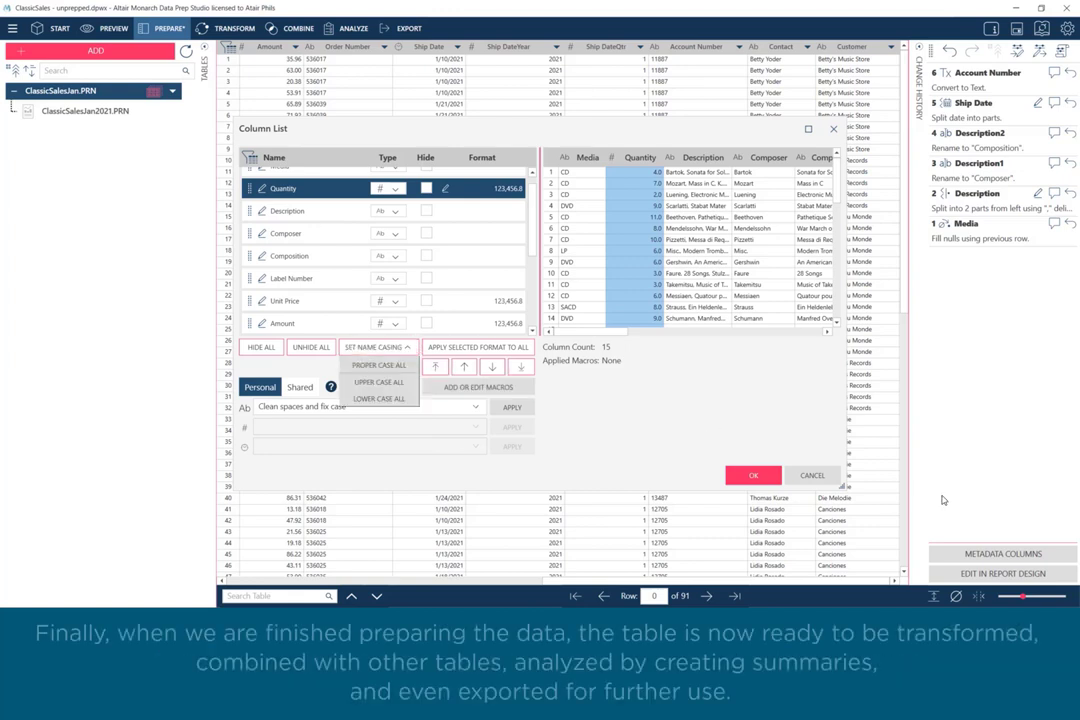
- Cancel the Column List dialog, discarding the format changes, back to the 91-row table
left_click(815, 475)
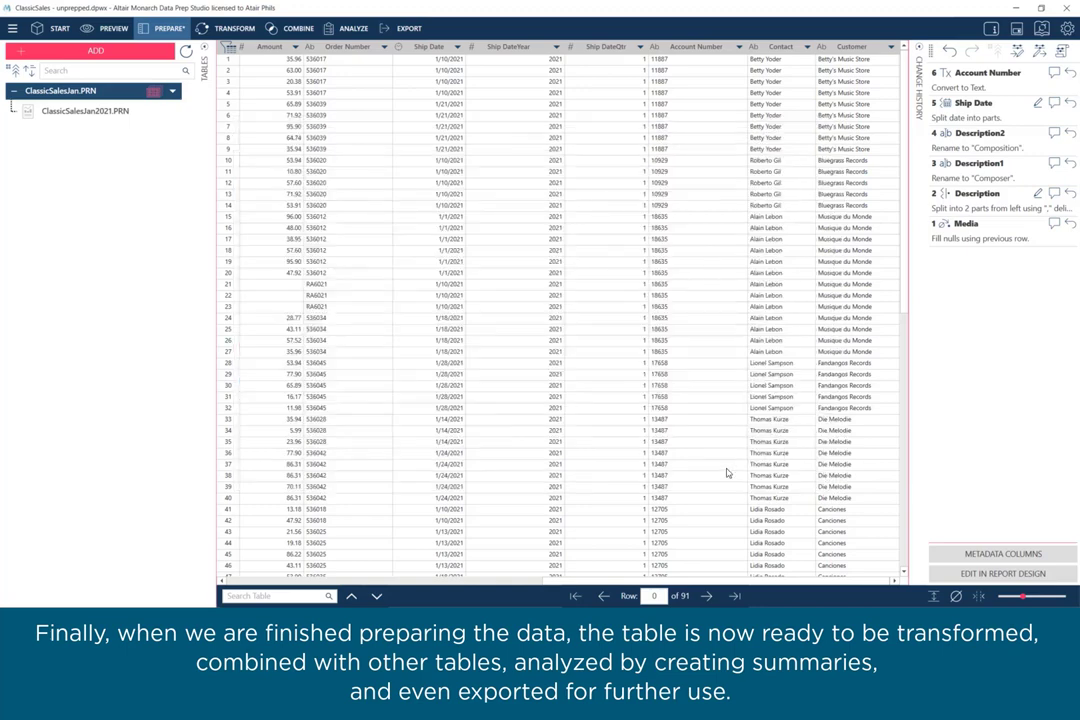